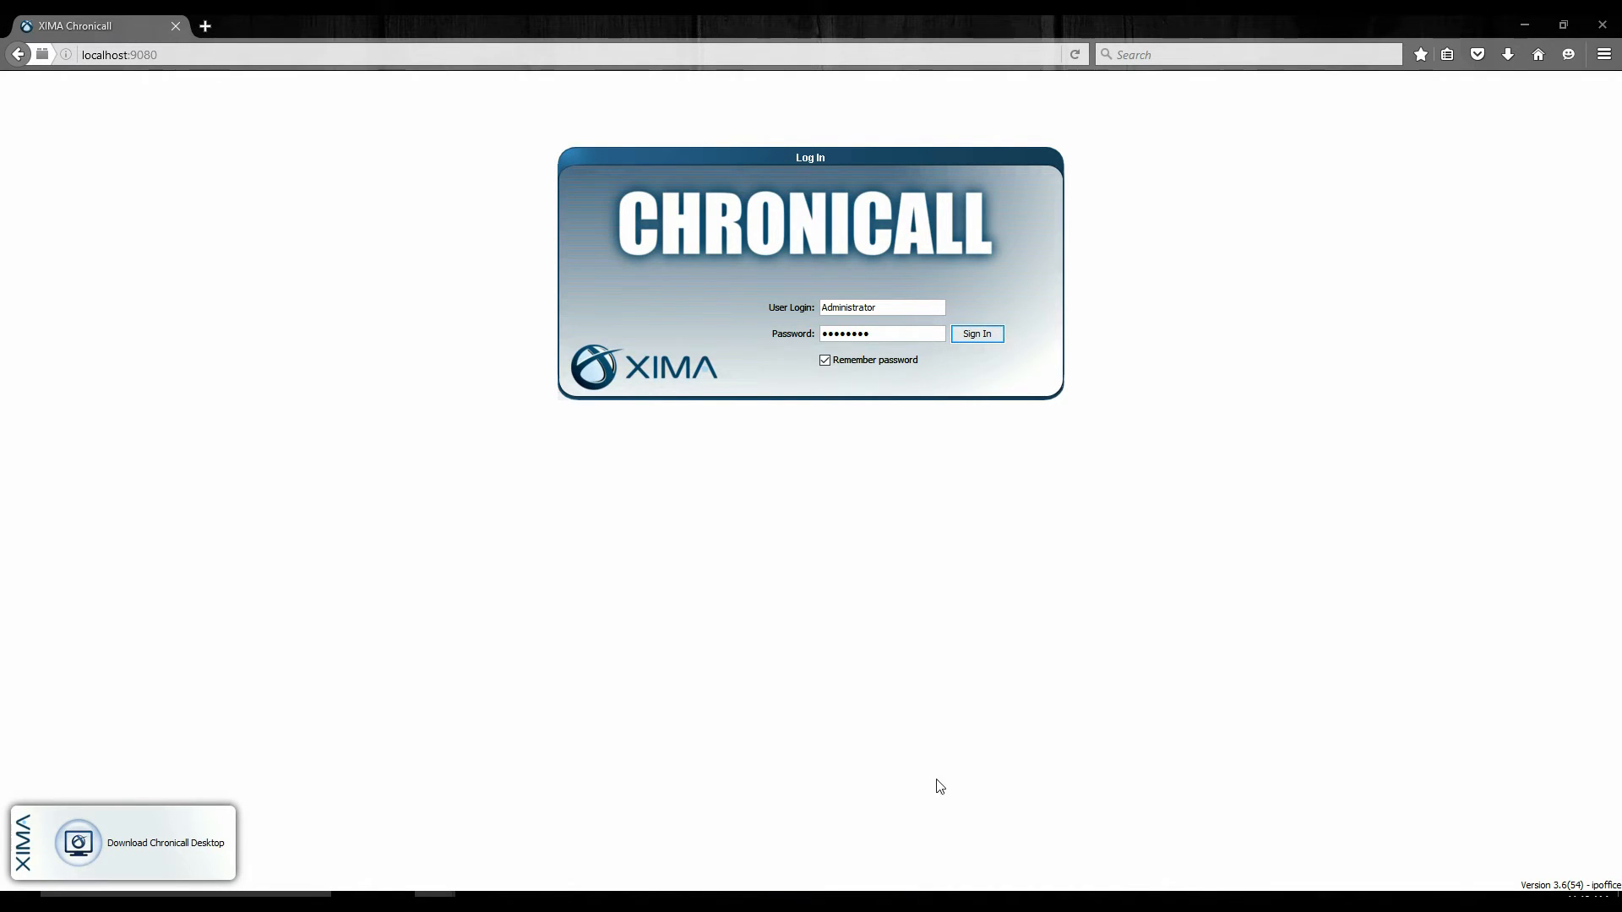
Sign in with the remembered Administrator login and open a new realtime trigger under Alerts and Triggers.
left_click(980, 335)
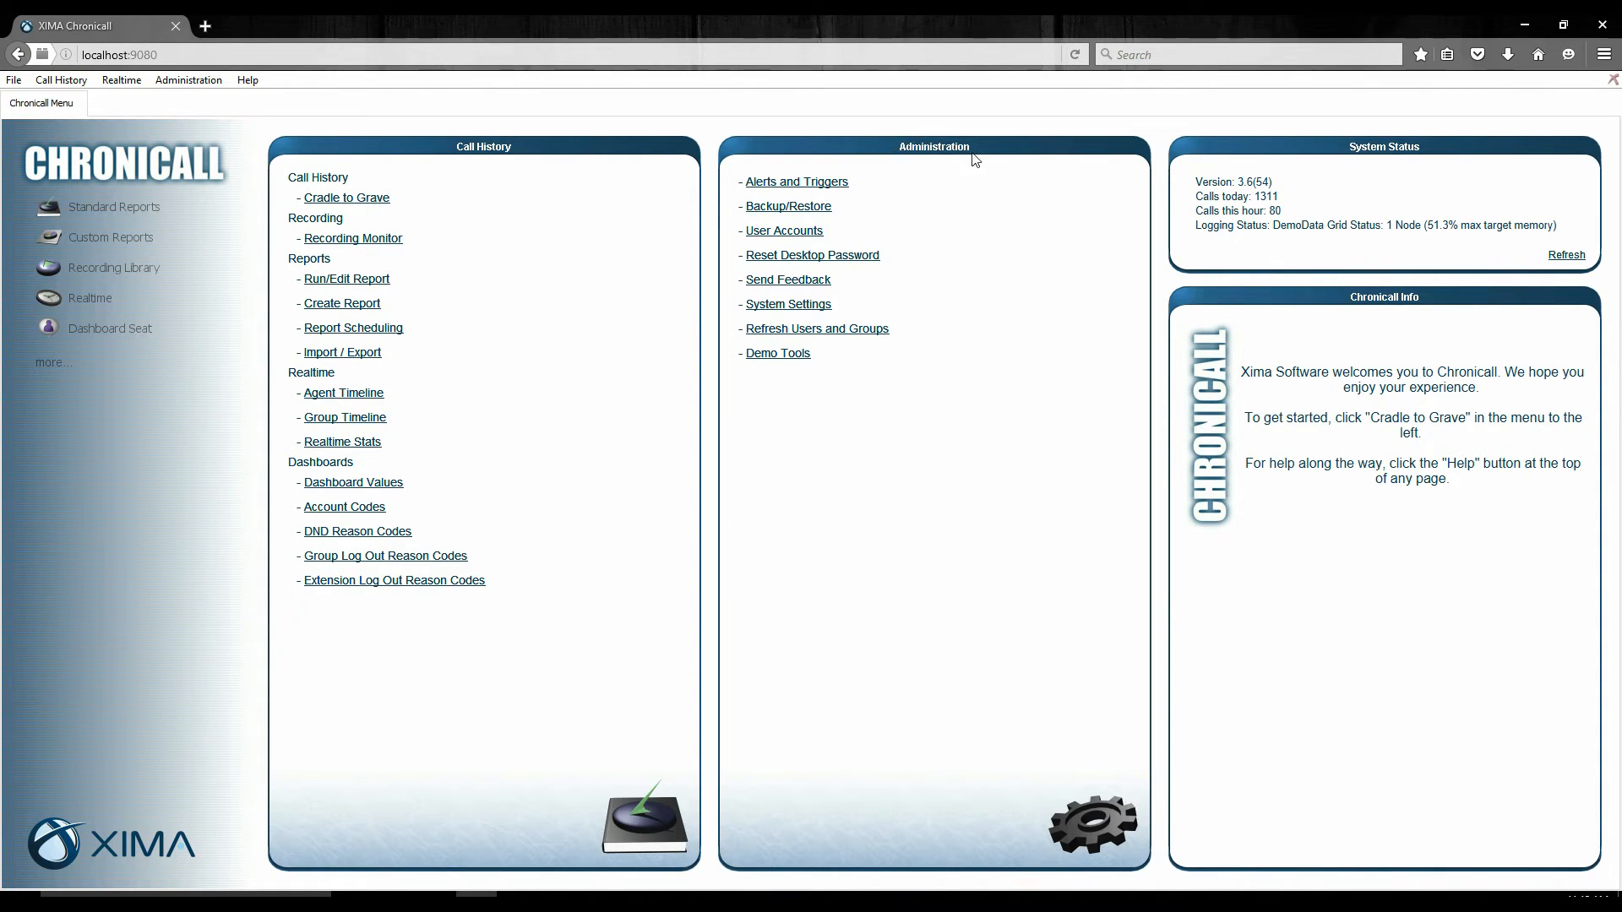
left_click(773, 187)
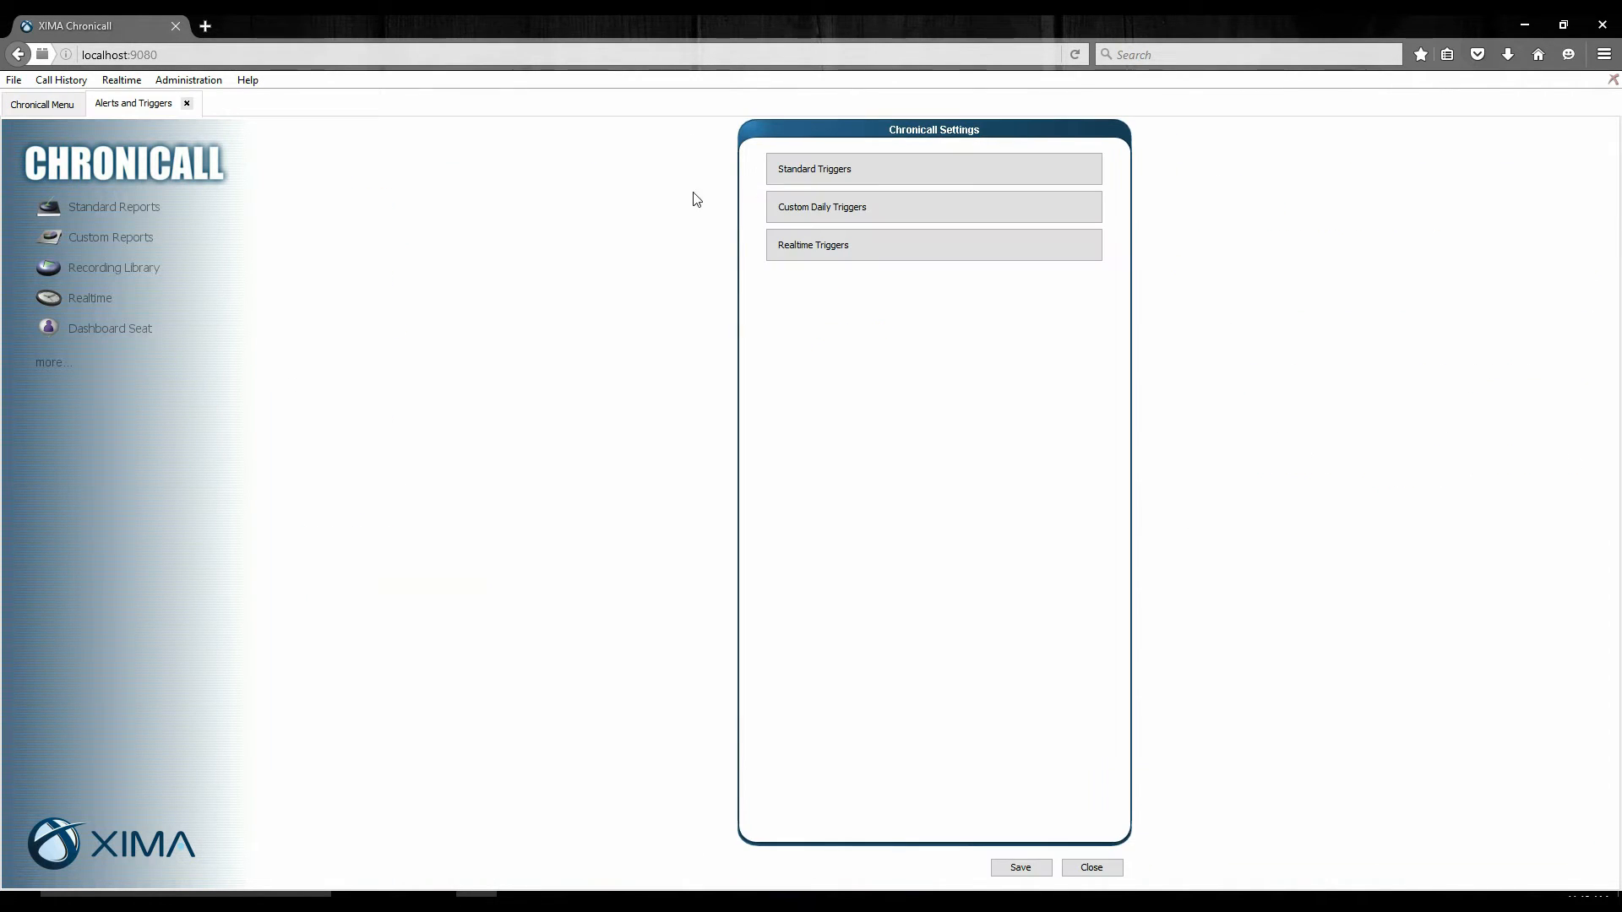
left_click(817, 251)
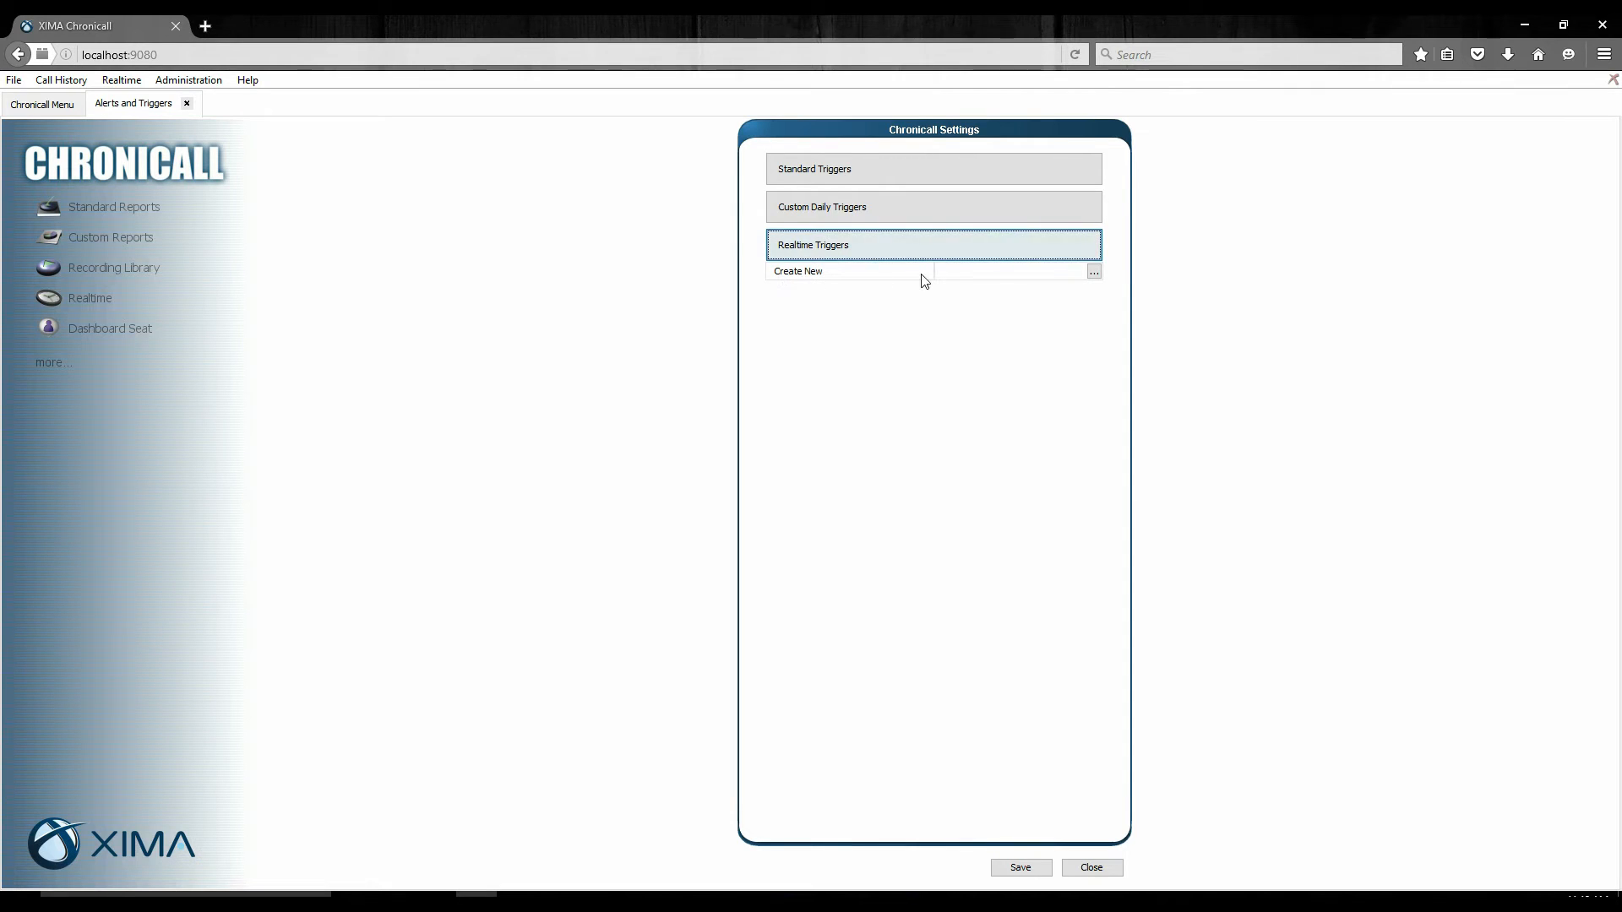
left_click(1094, 272)
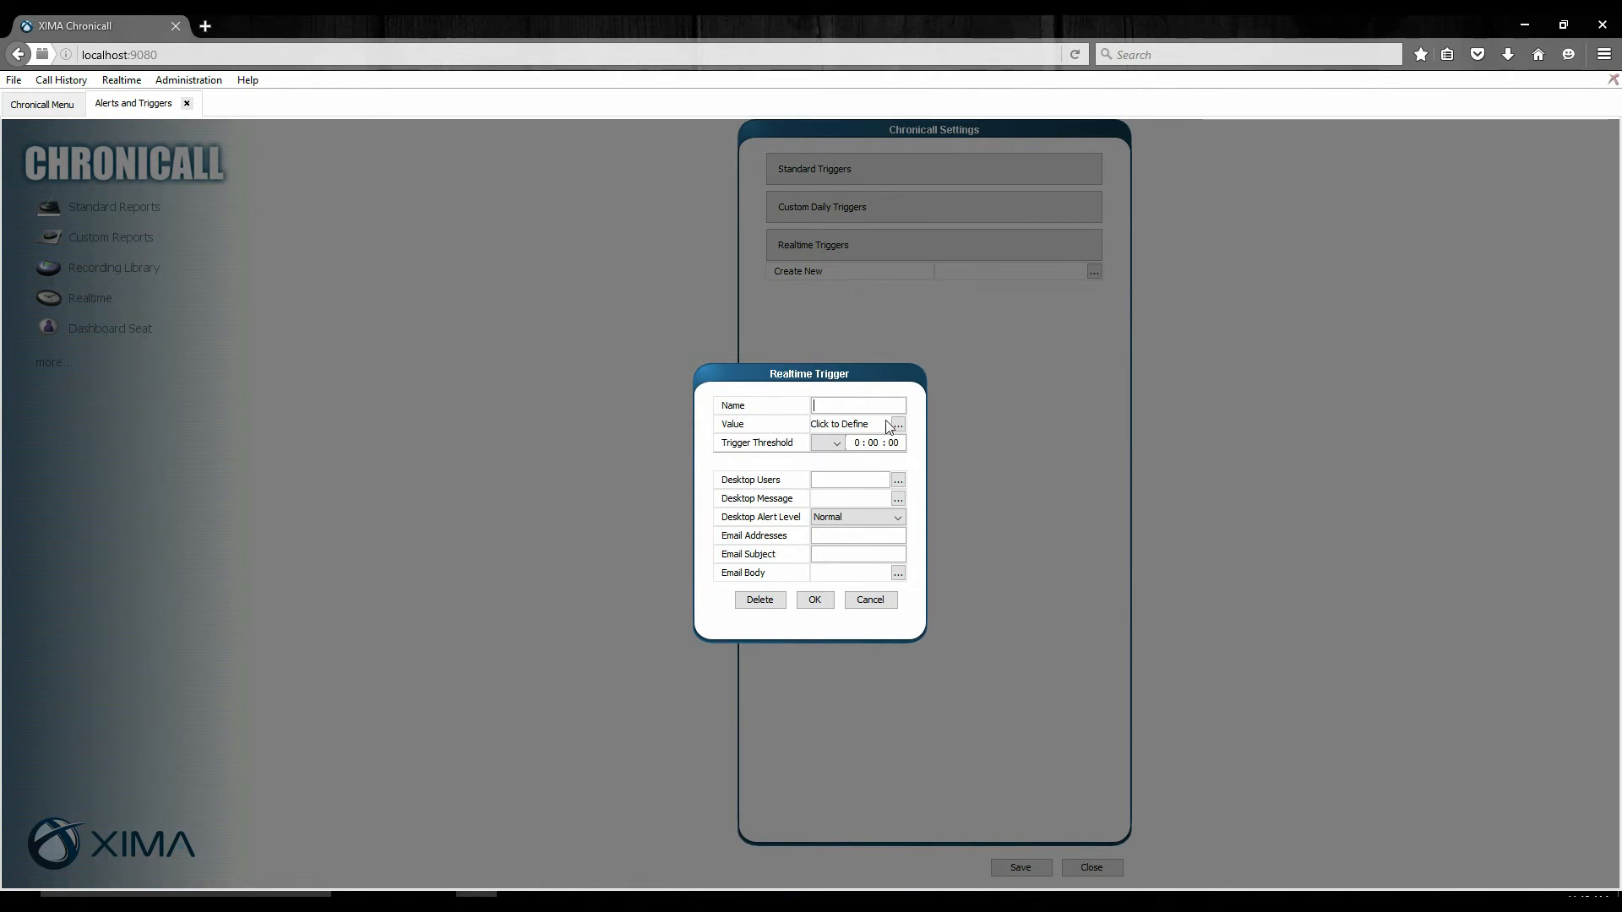
Name the new realtime trigger "Appt. Queue".
type("Test")
key("BackSpace")
key("BackSpace")
key("BackSpace")
type("Appt. Queue")
left_click_drag(875, 407, 802, 411)
Choose the Queued Calls count as the trigger's value and set its time frame to Now.
left_click(898, 425)
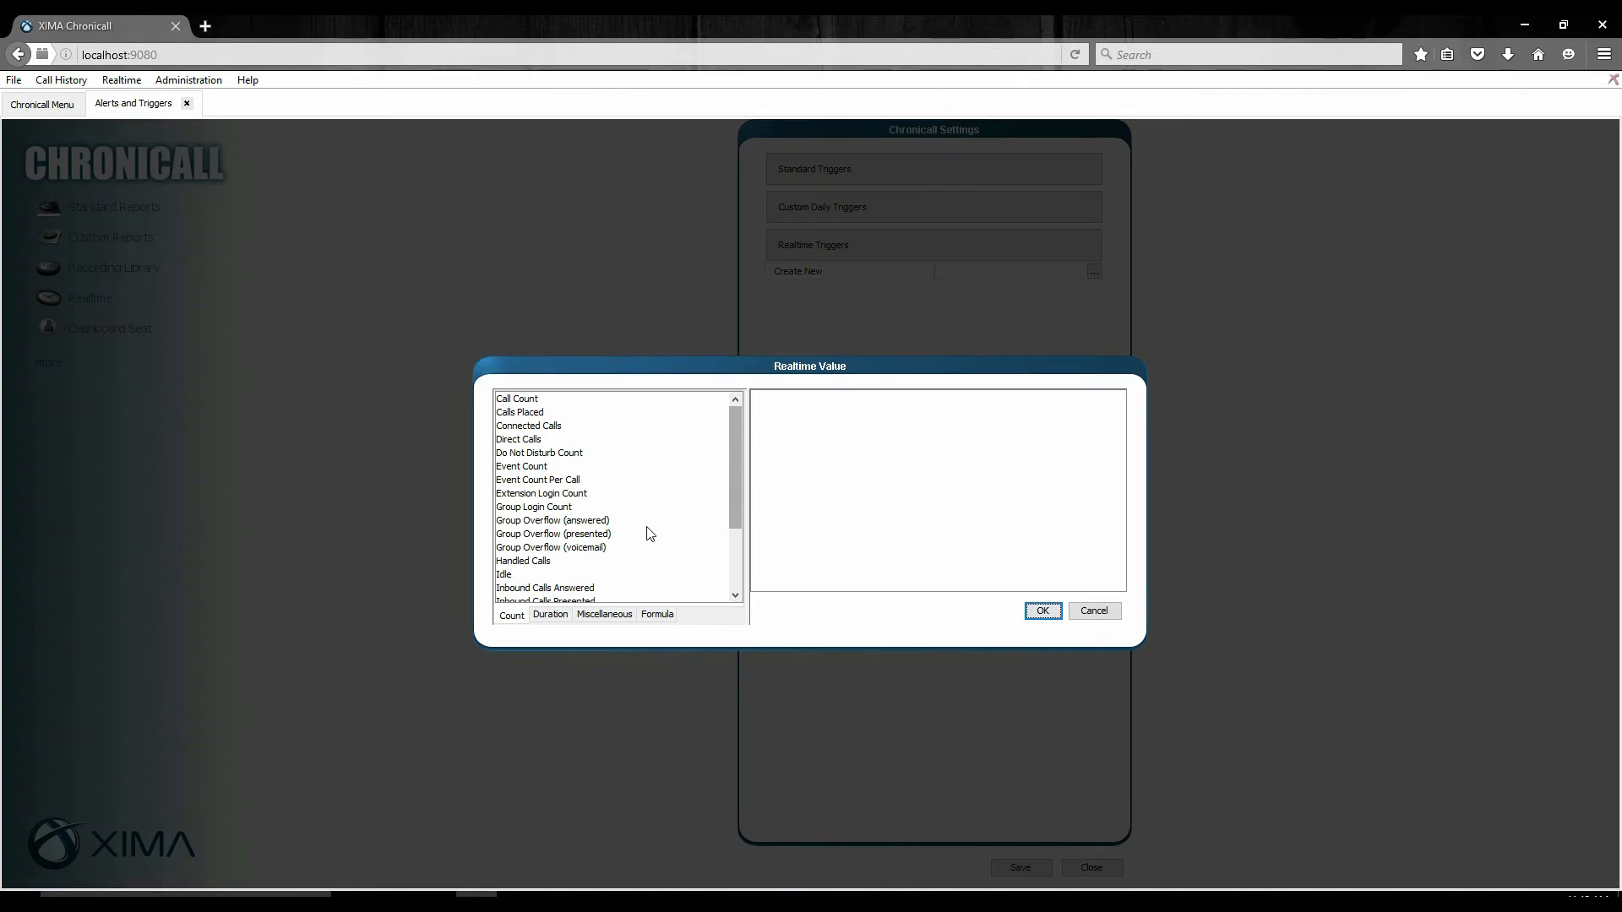
scroll(648, 533, "down", 3)
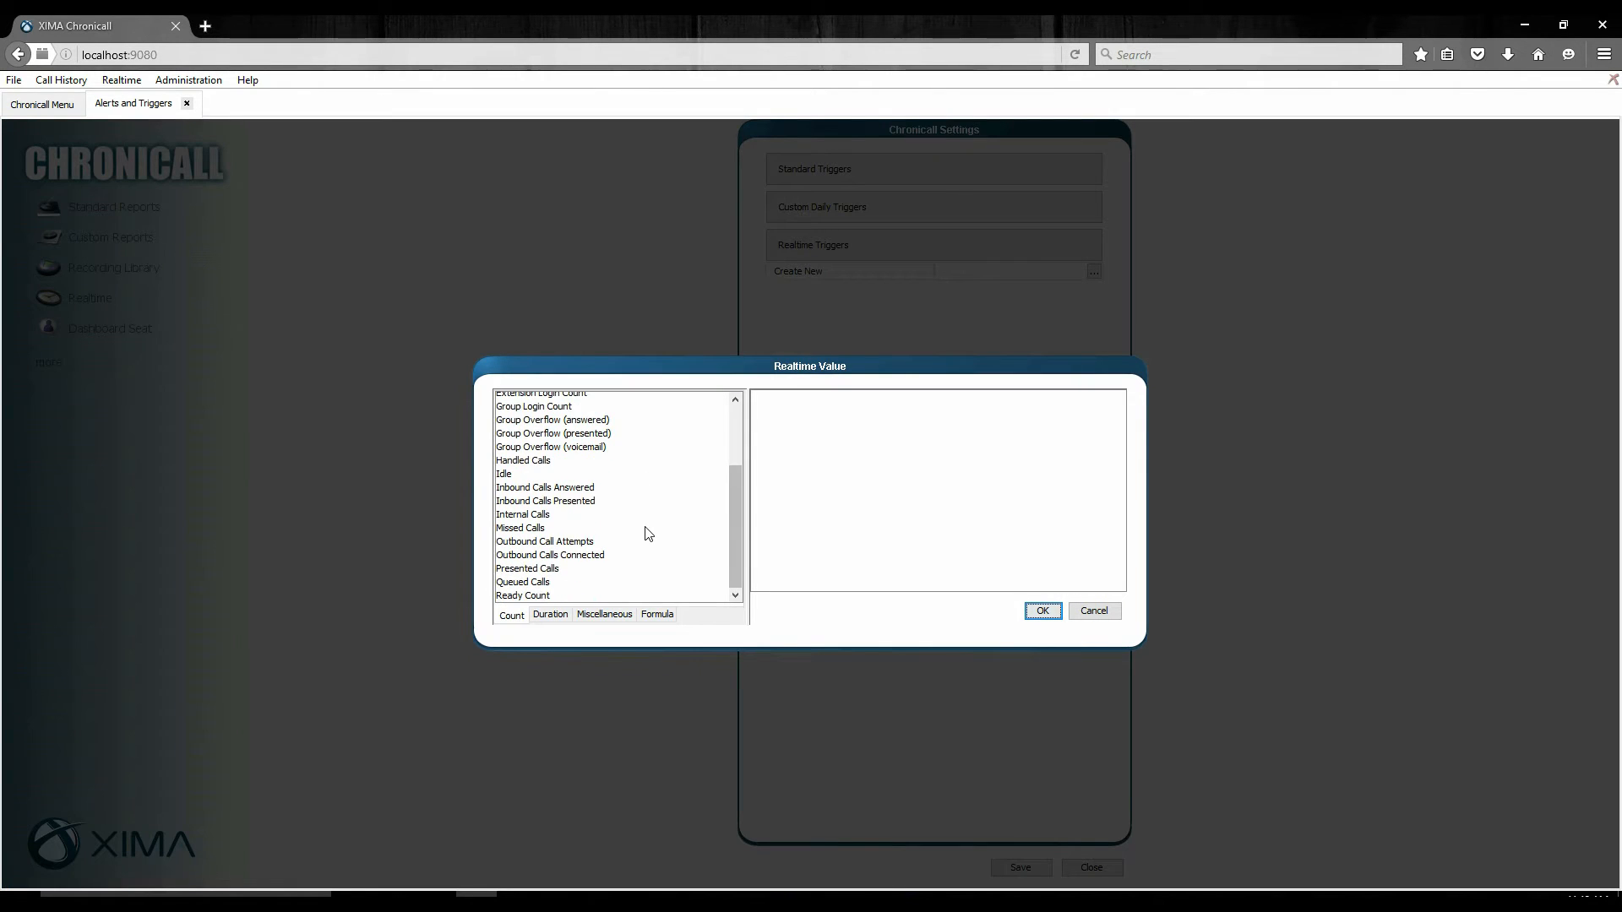
left_click(534, 585)
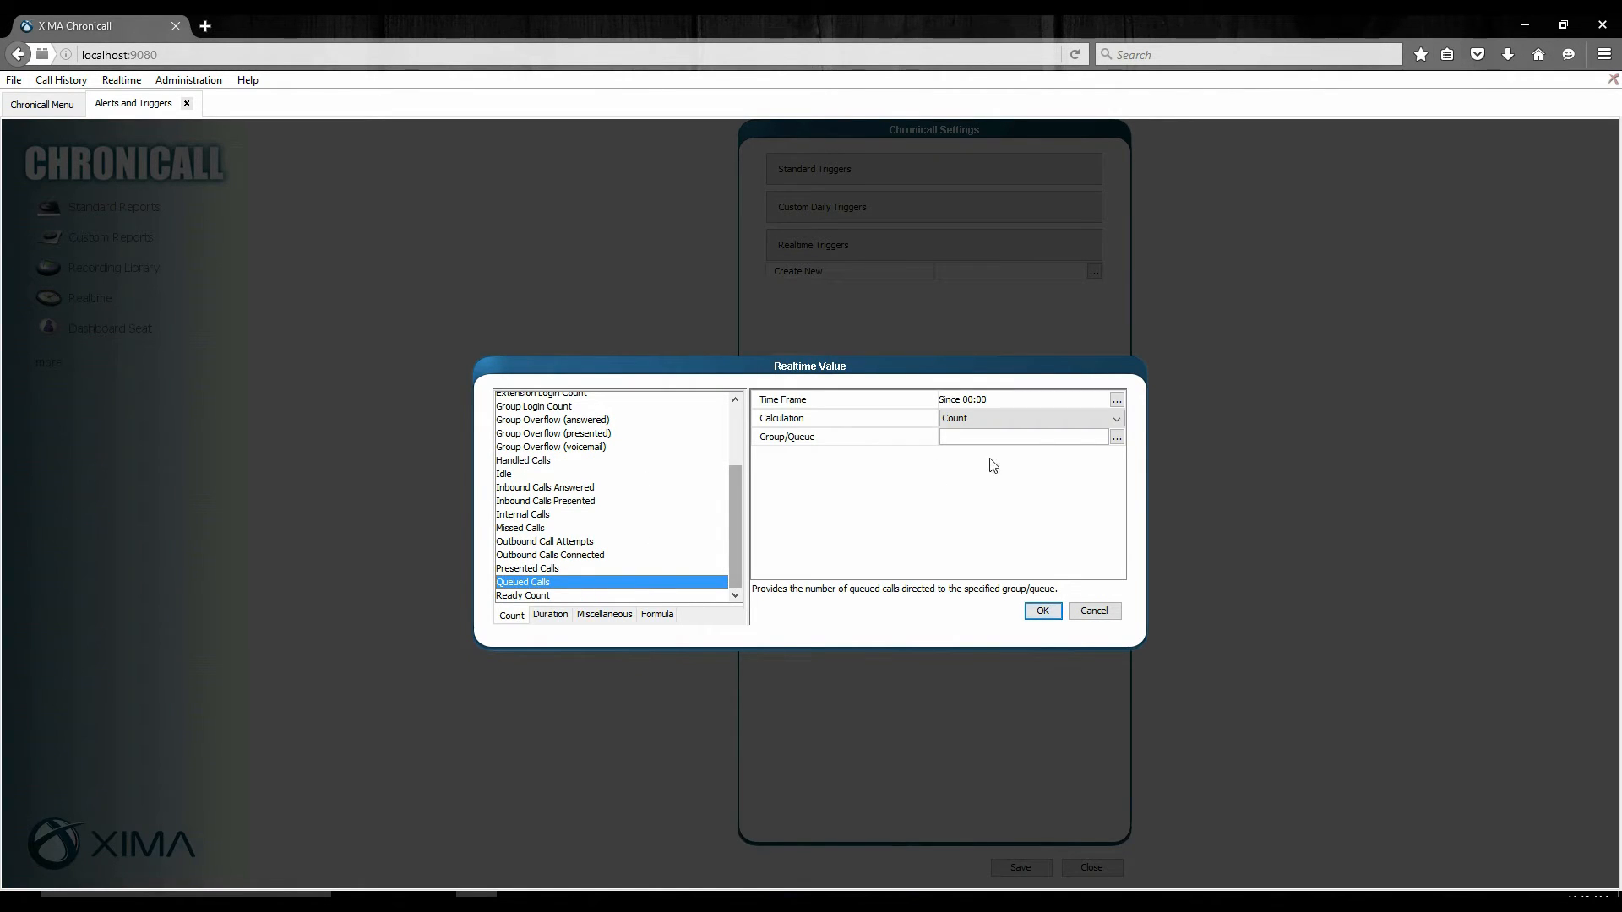
left_click(1117, 397)
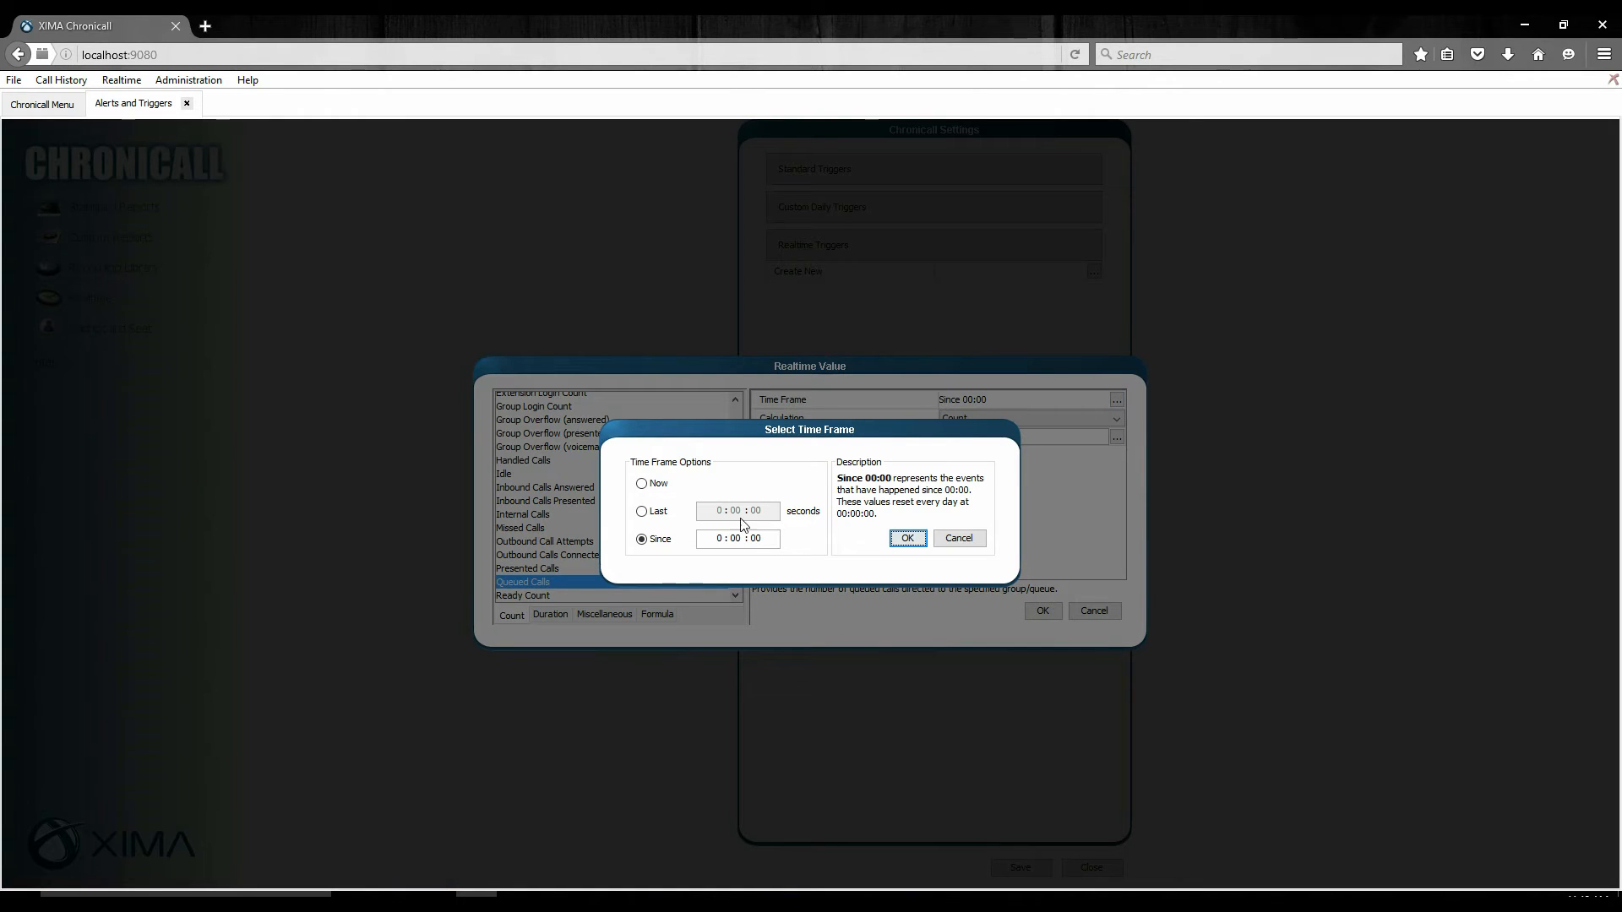
left_click(657, 488)
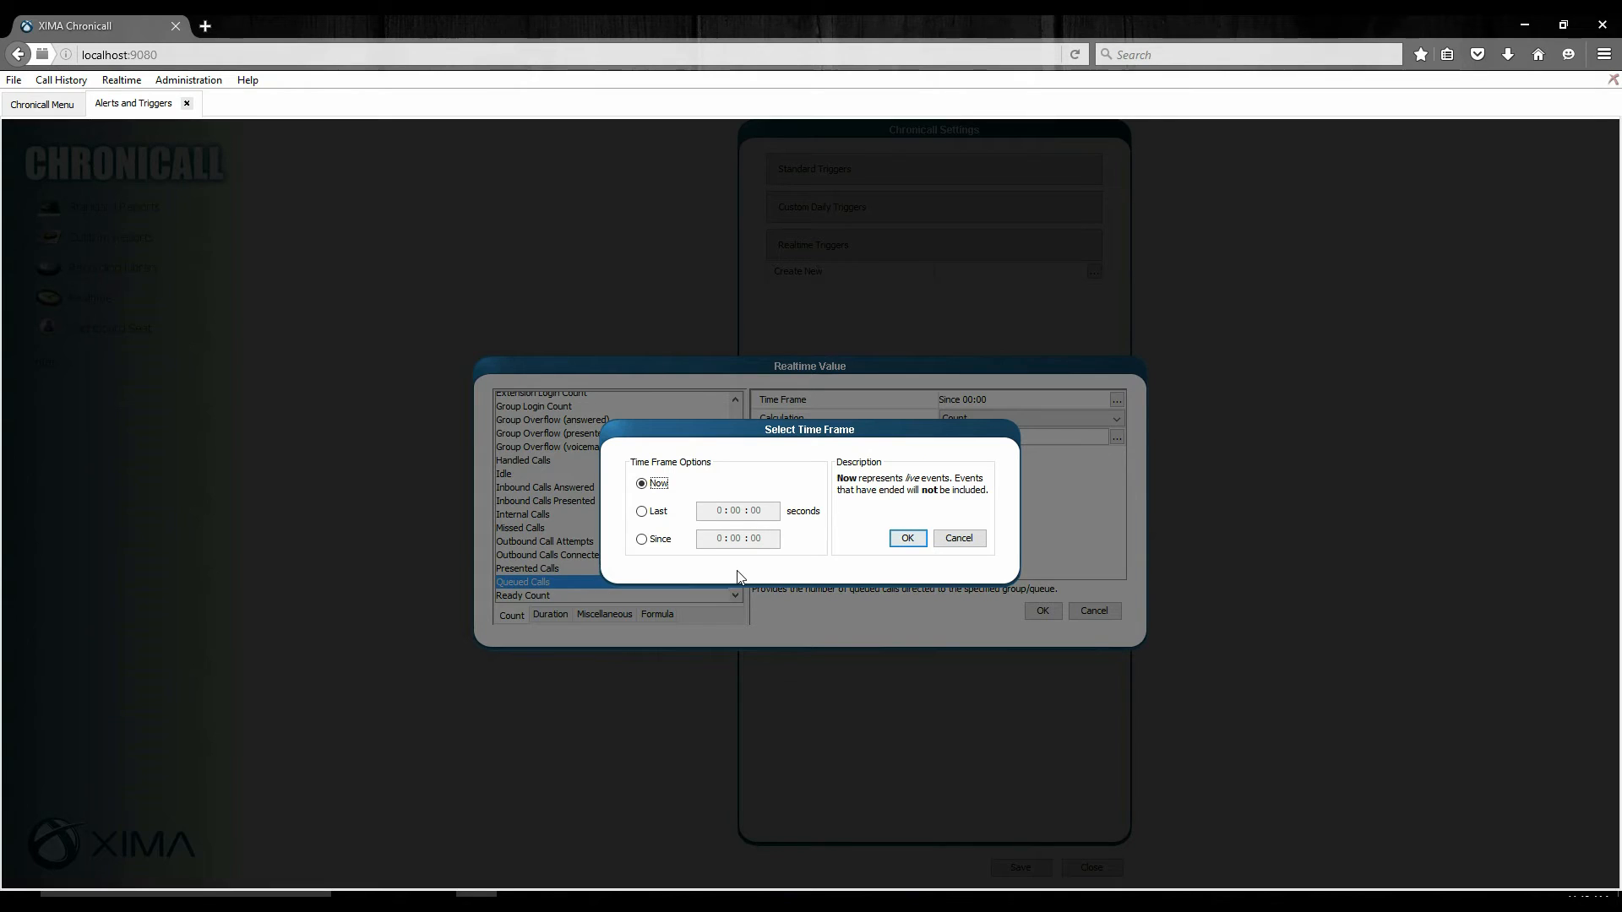
left_click(922, 545)
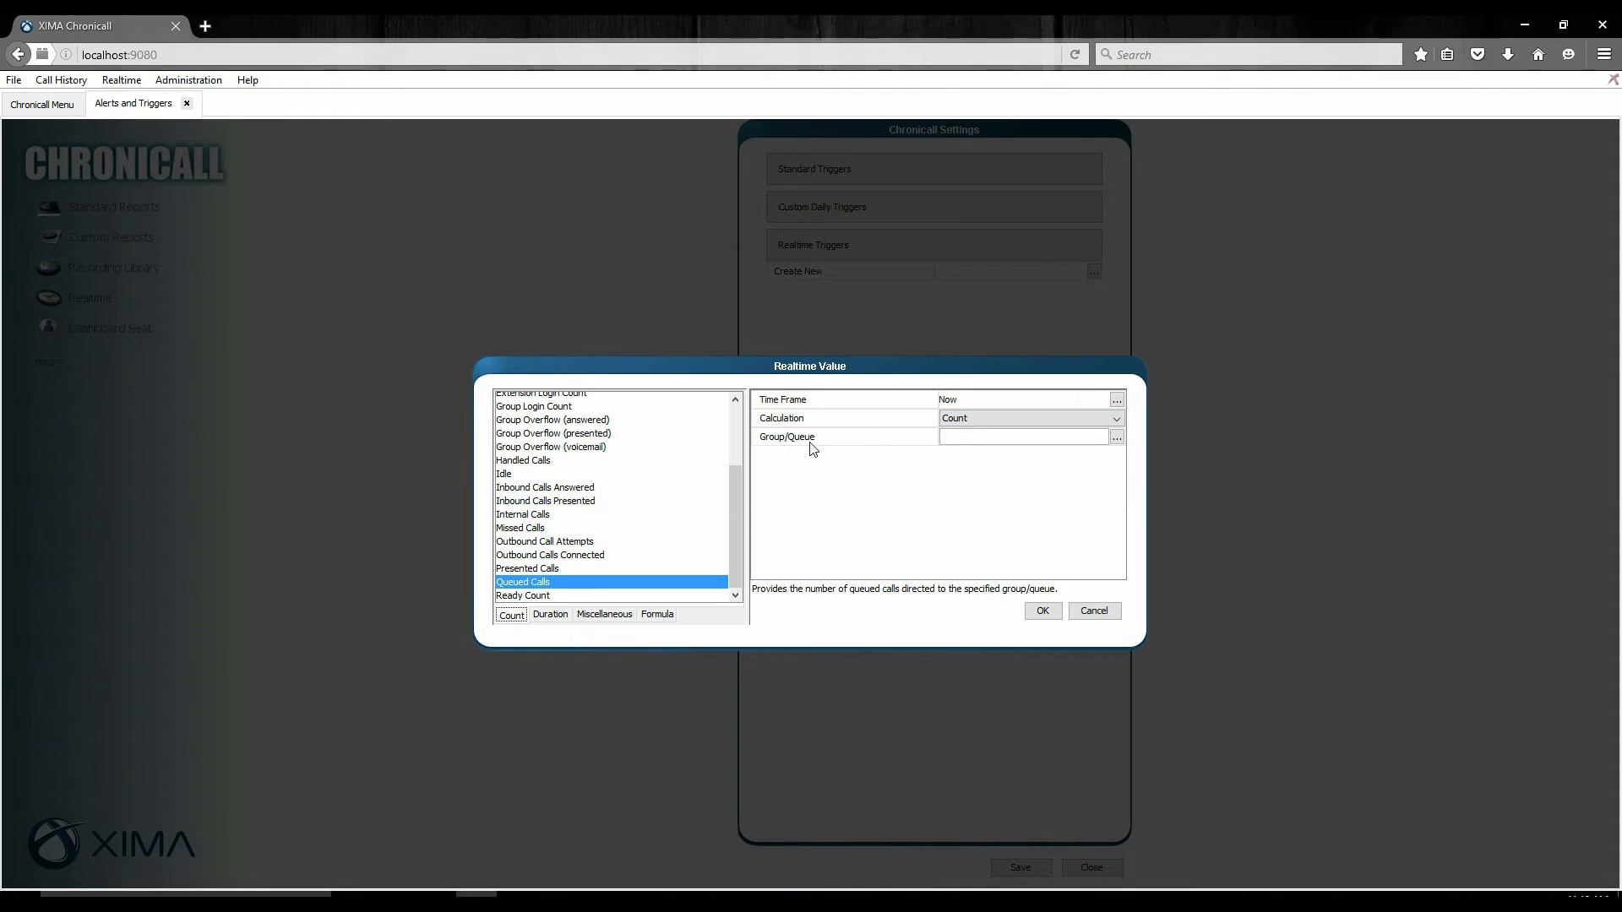
Limit the Queued Calls value to the Appointments(103) group and accept the value definition.
left_click(1117, 437)
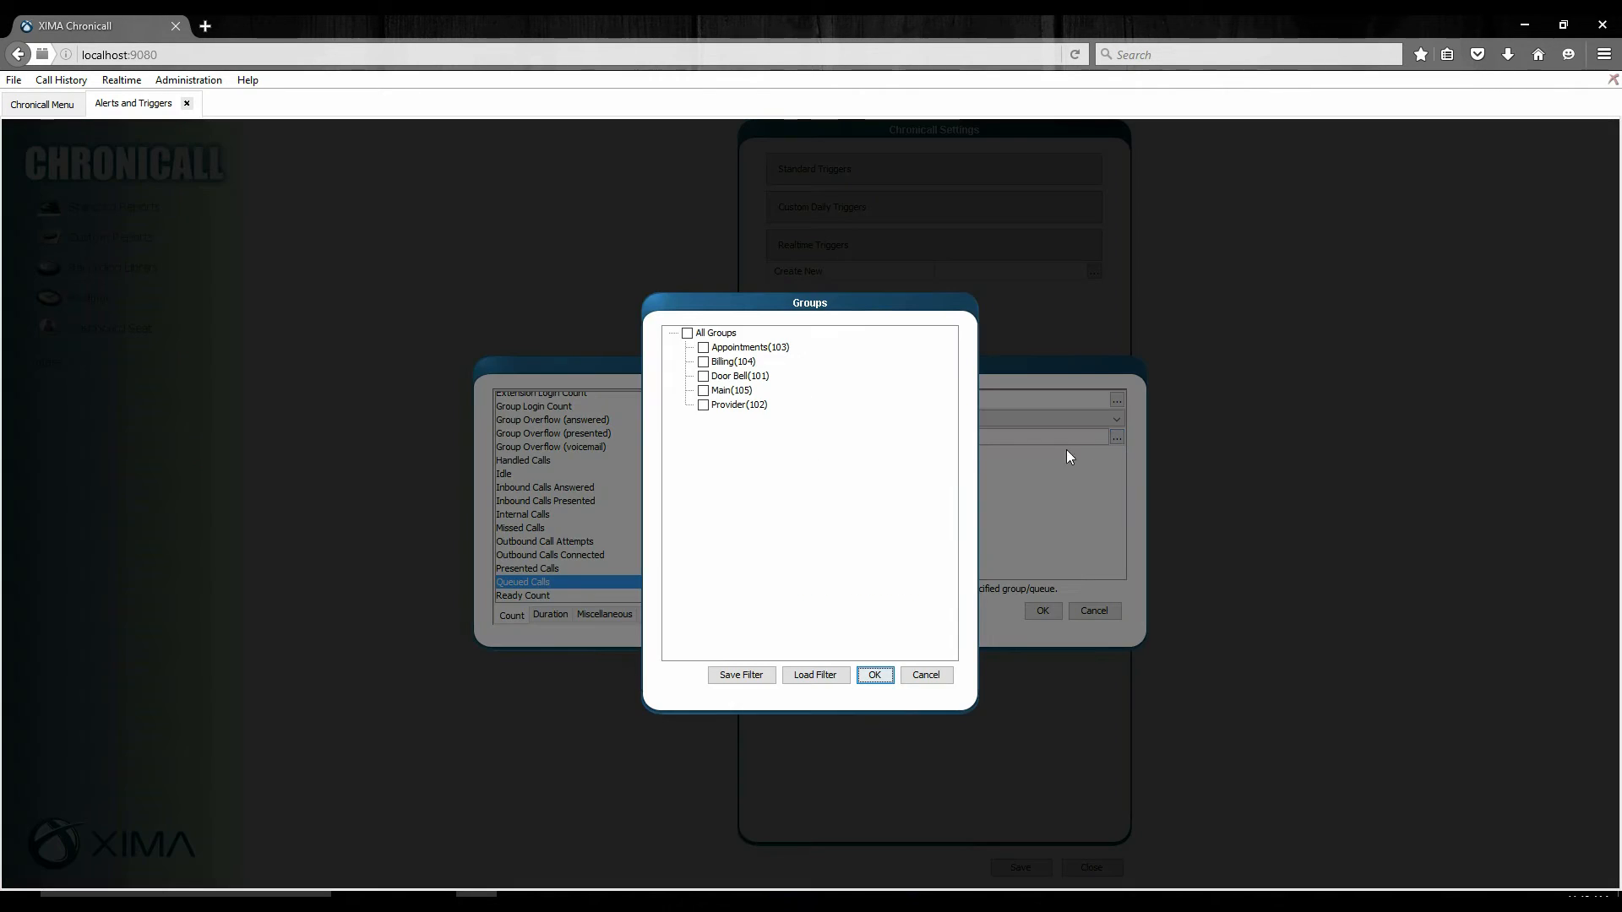
left_click(785, 351)
left_click(876, 674)
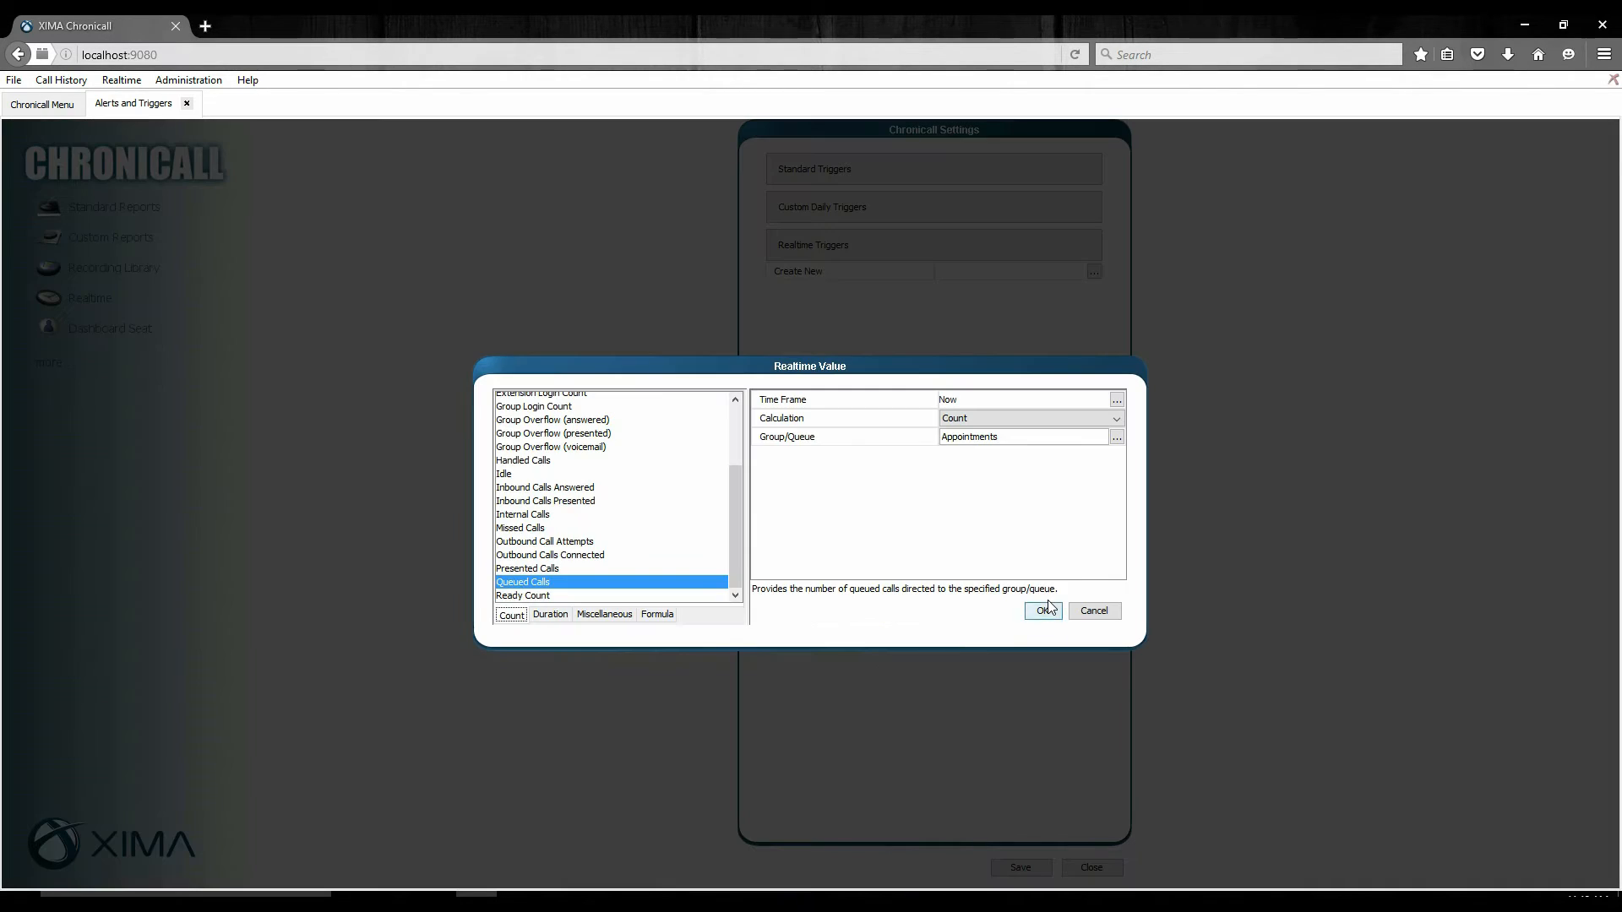
left_click(1045, 611)
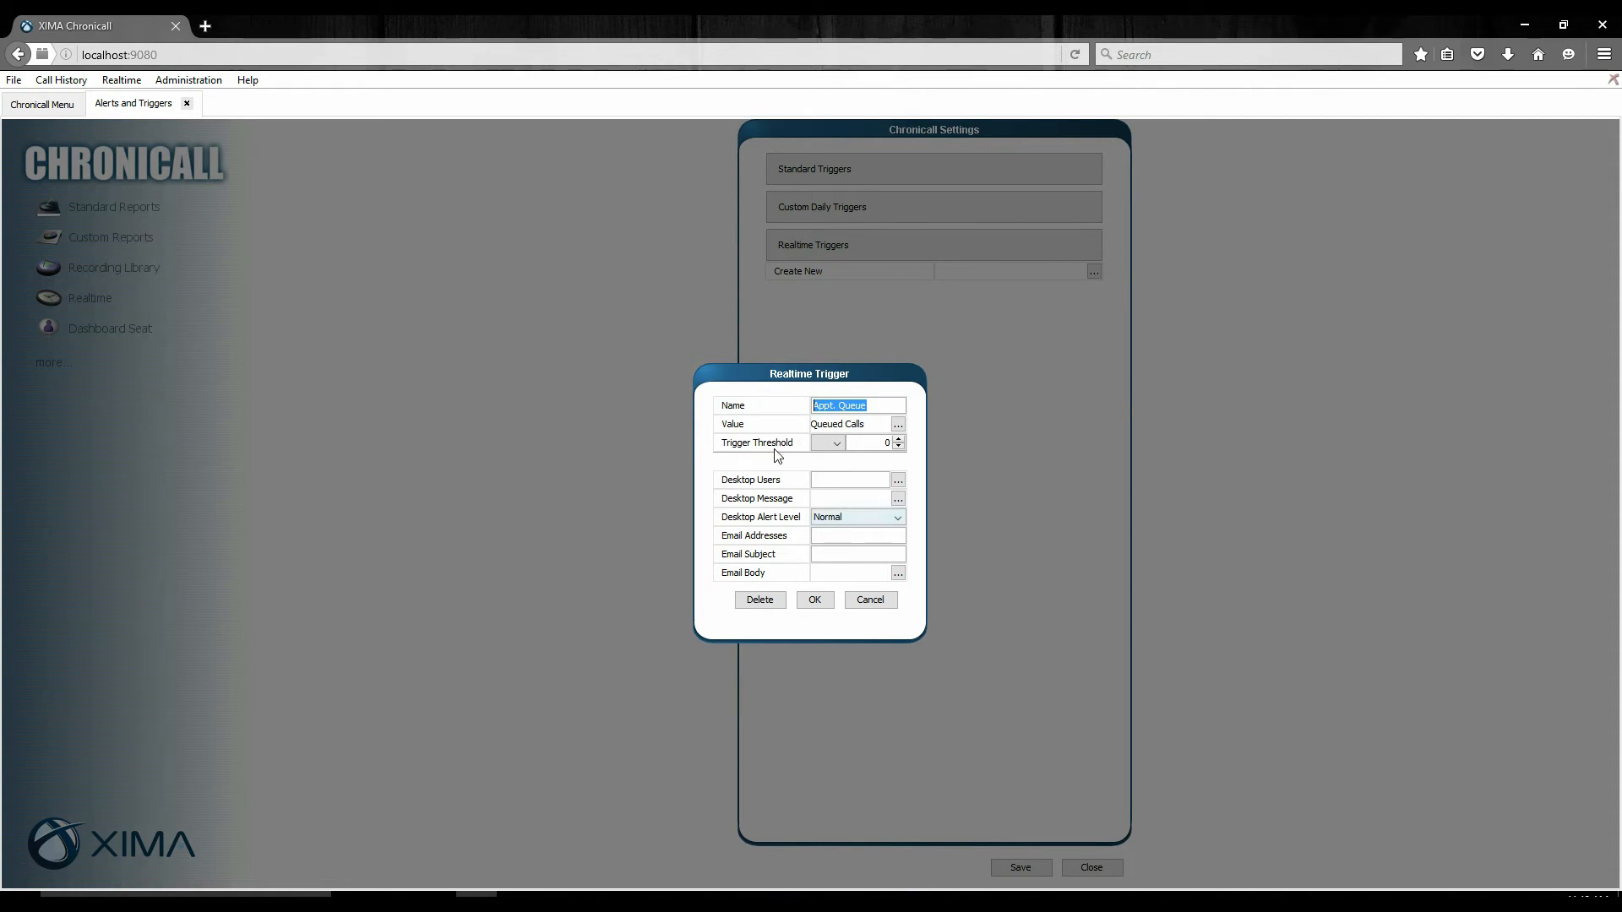
Set the trigger threshold to greater than (>) 2 queued calls.
left_click(832, 445)
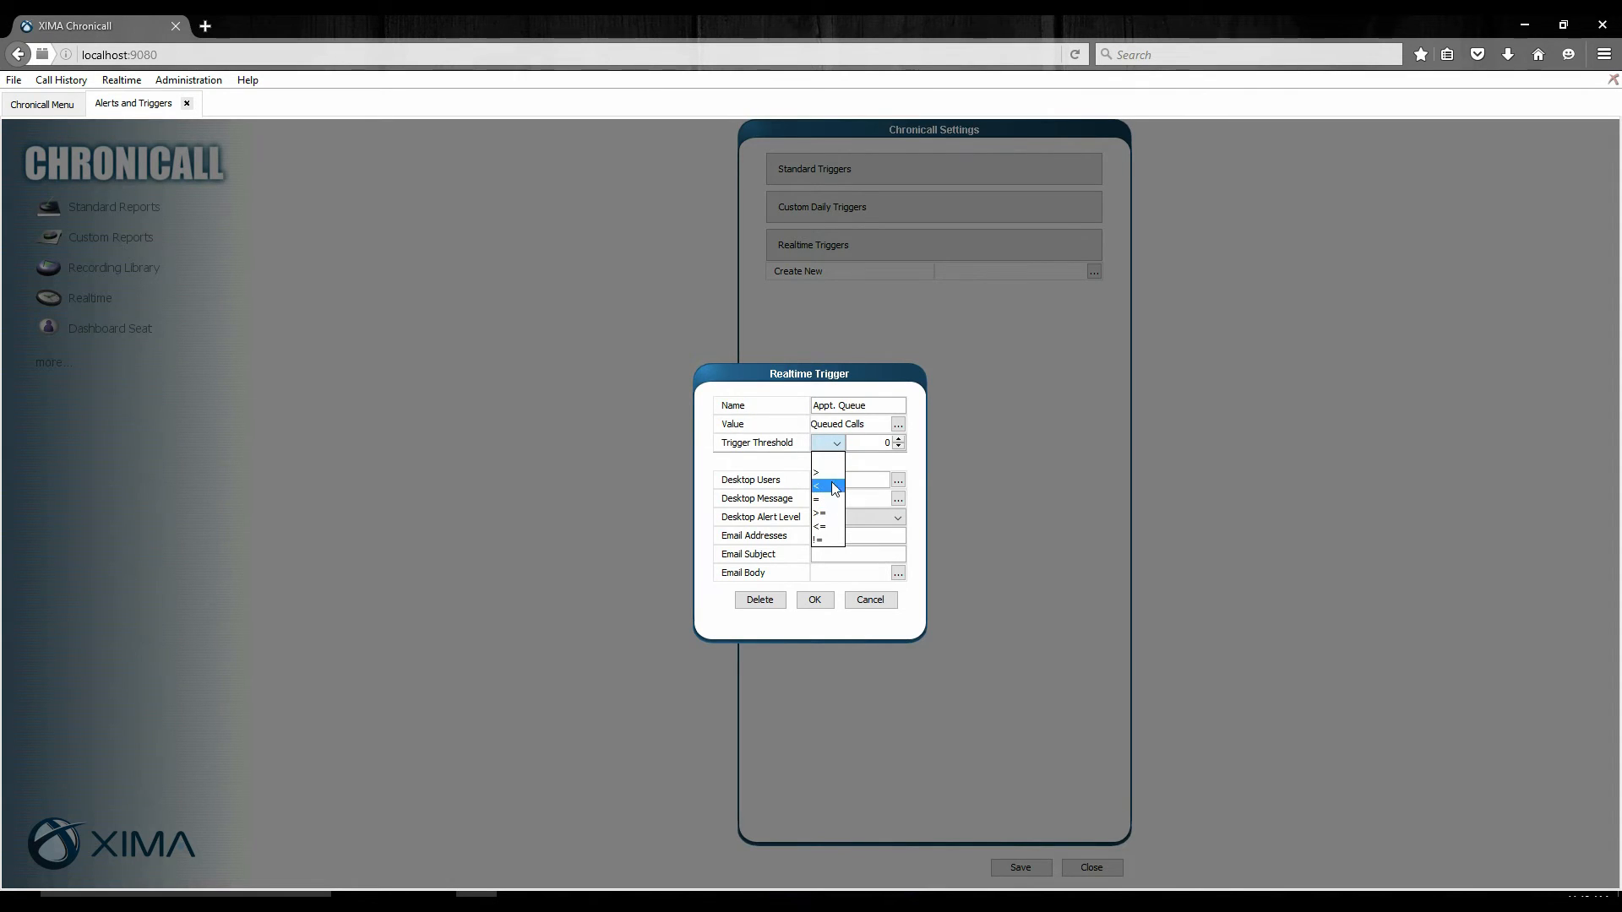
left_click(823, 474)
left_click(899, 439)
left_click(899, 438)
Select three individual agents as the desktop users who receive the trigger's alert.
left_click(898, 480)
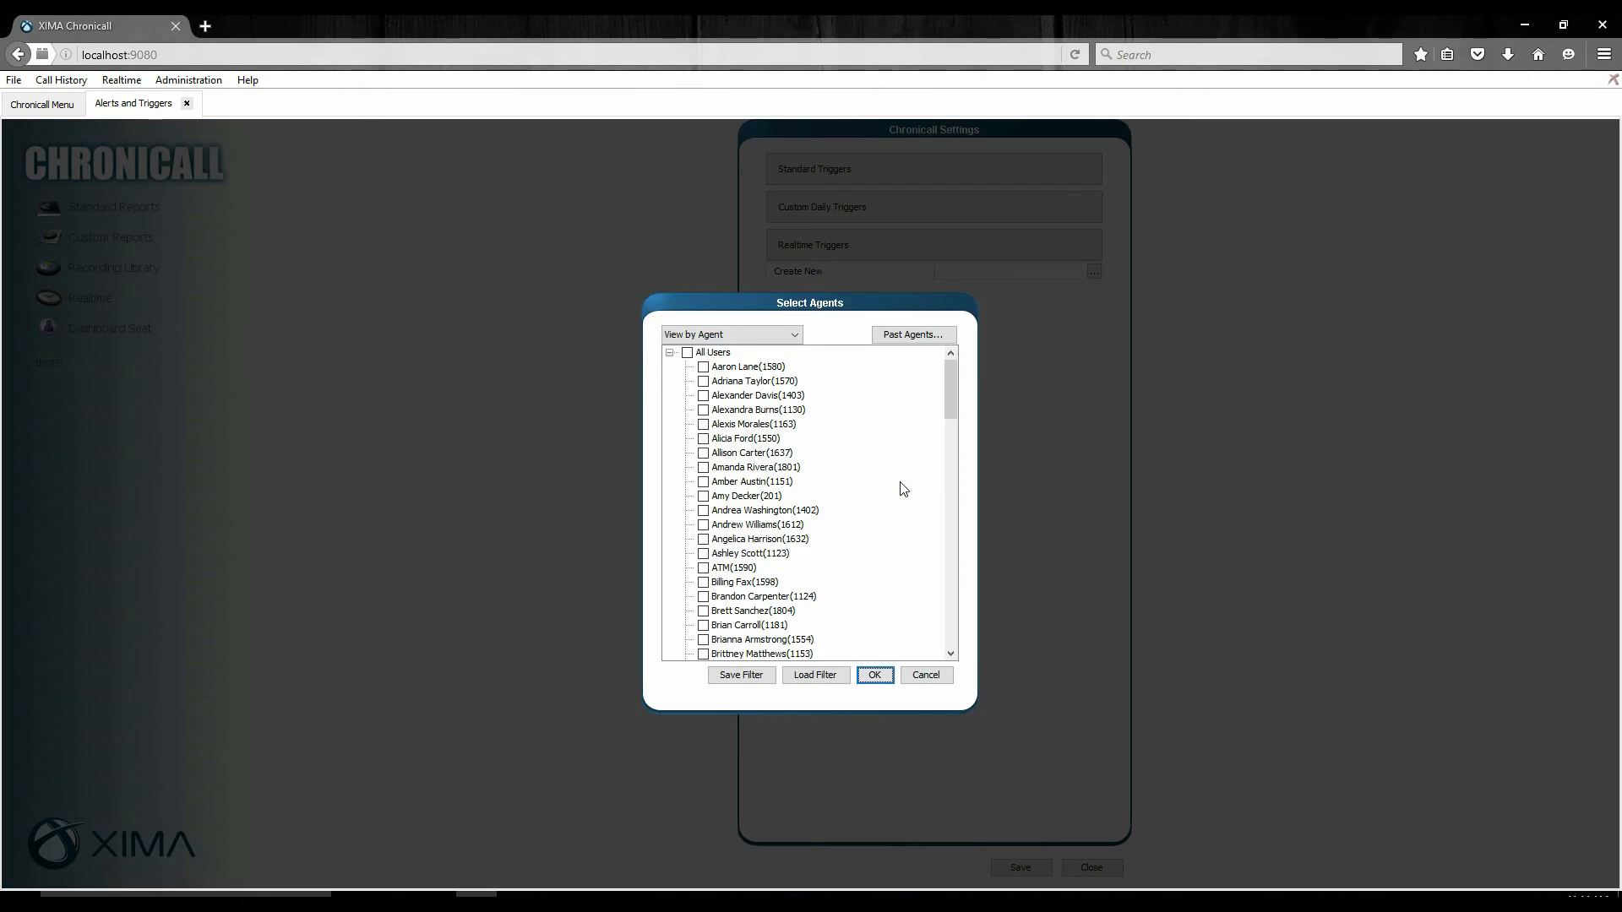
left_click(764, 472)
left_click(745, 498)
left_click(733, 526)
left_click(875, 676)
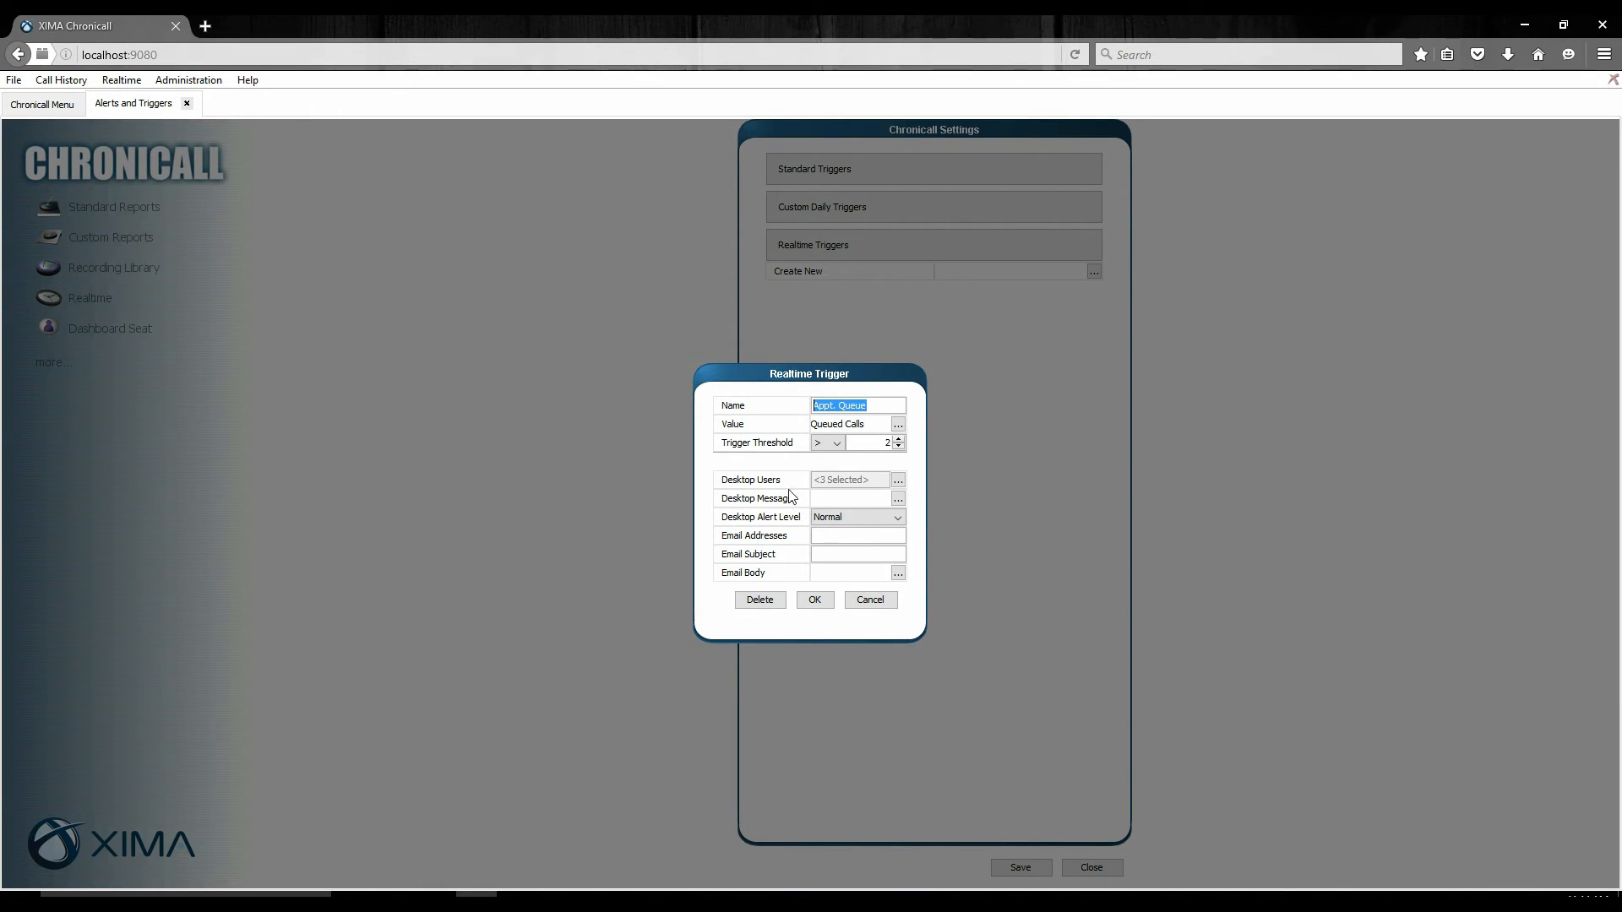
Write the desktop message "2 Calls in Queue" for the trigger.
left_click(898, 498)
left_click(866, 410)
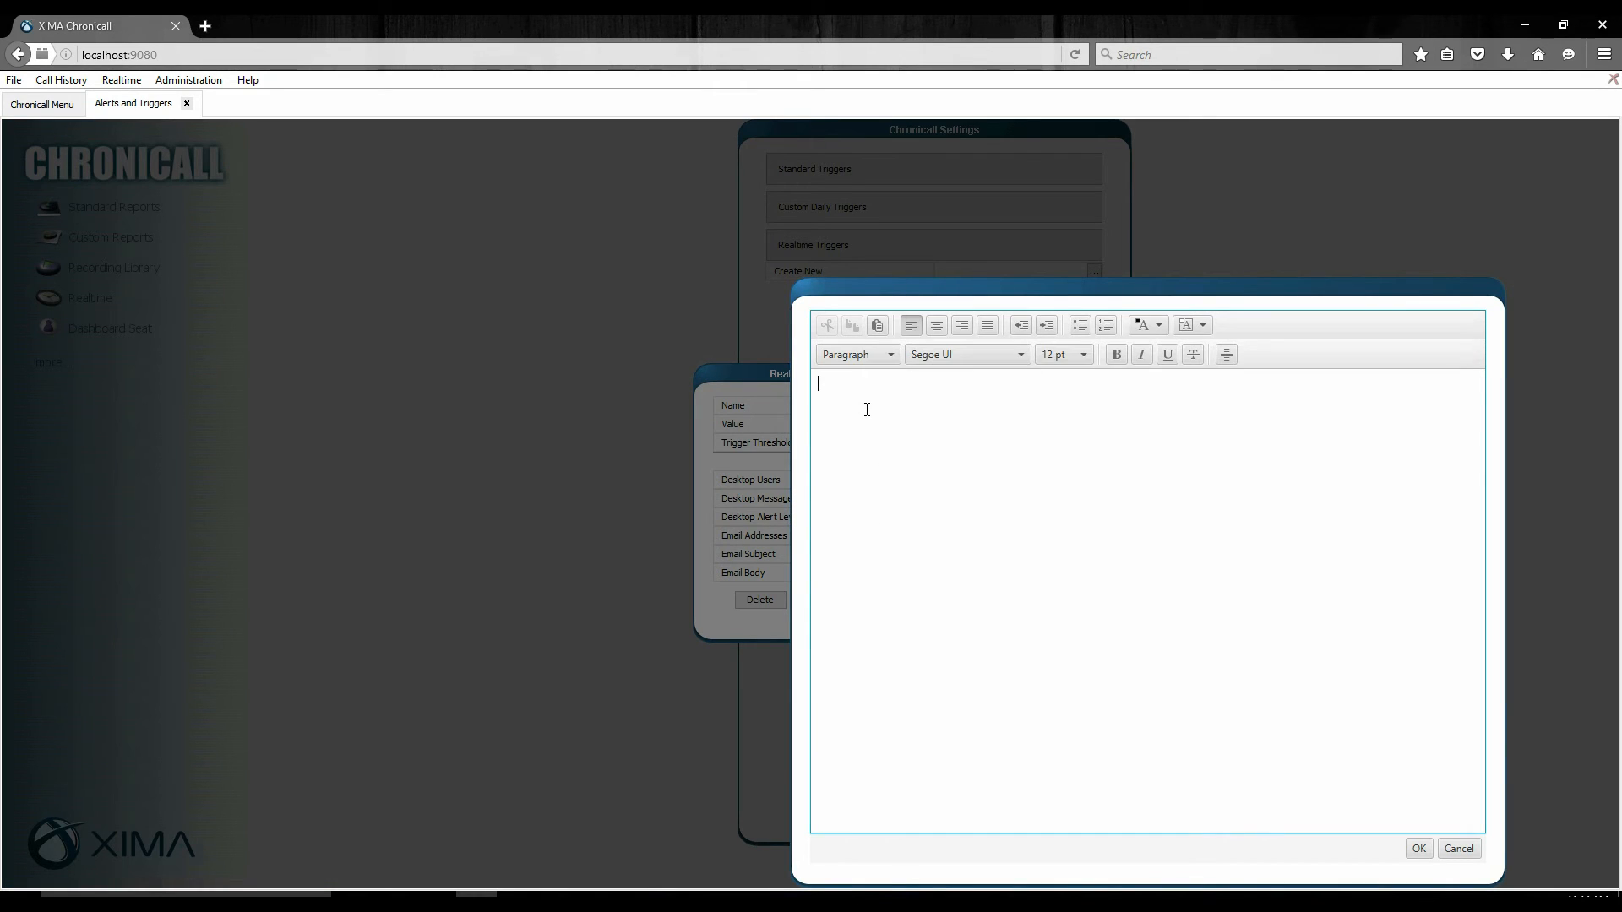
type("2 Calls in Queue")
left_click(1419, 849)
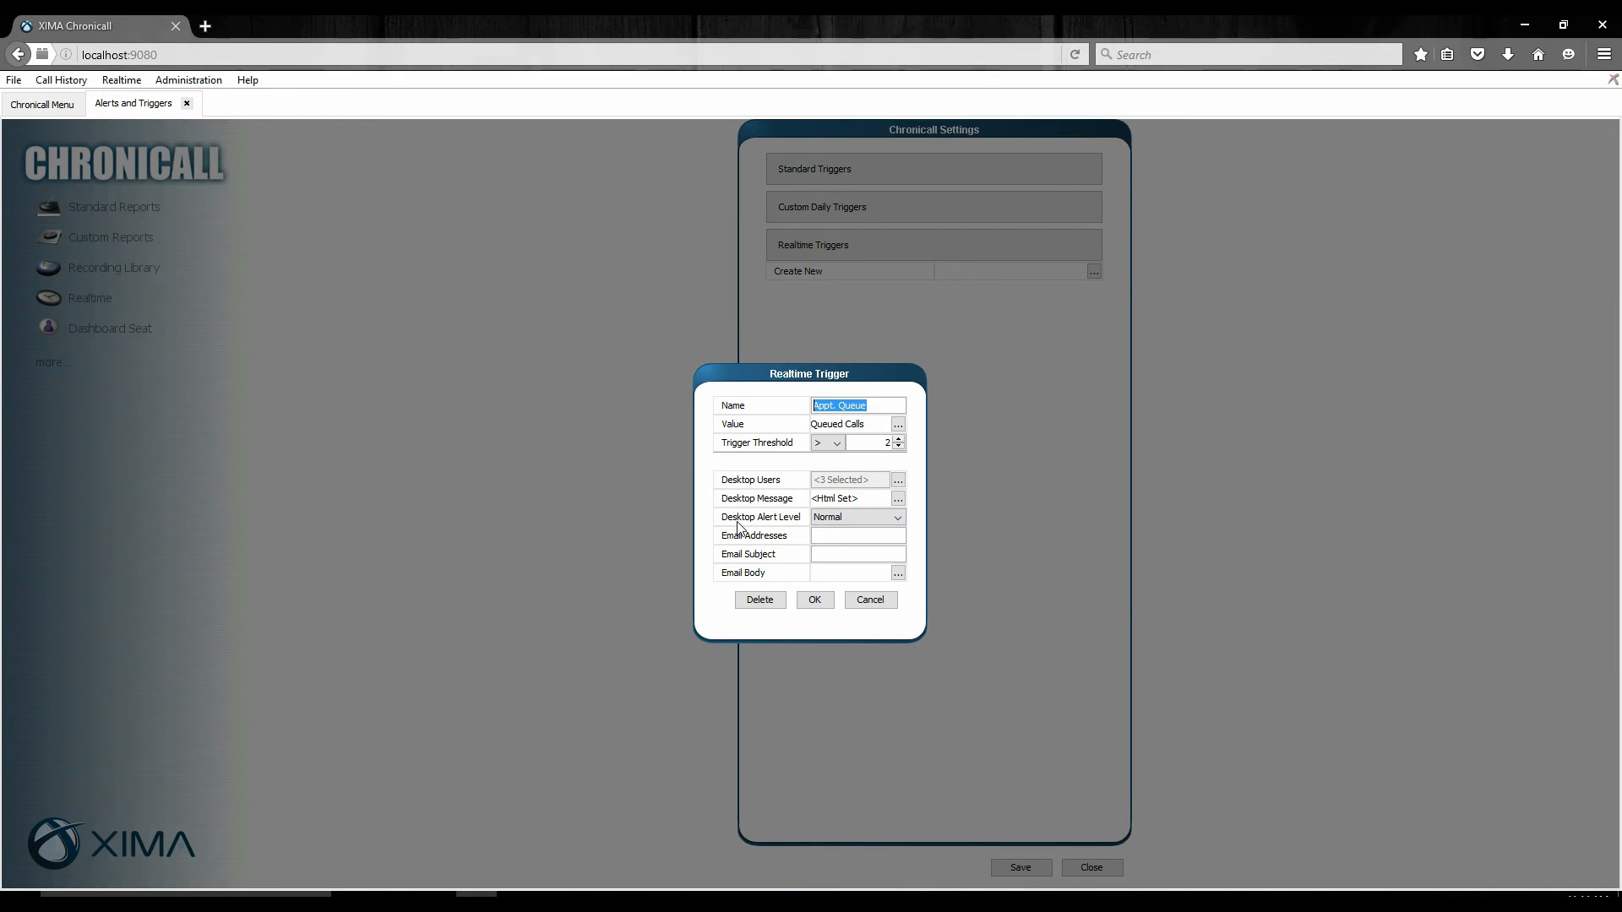
Simulate a demo 911 call from the Chronicall Desktop tray application to preview an Emergency alert, and dismiss the popup.
left_click(839, 517)
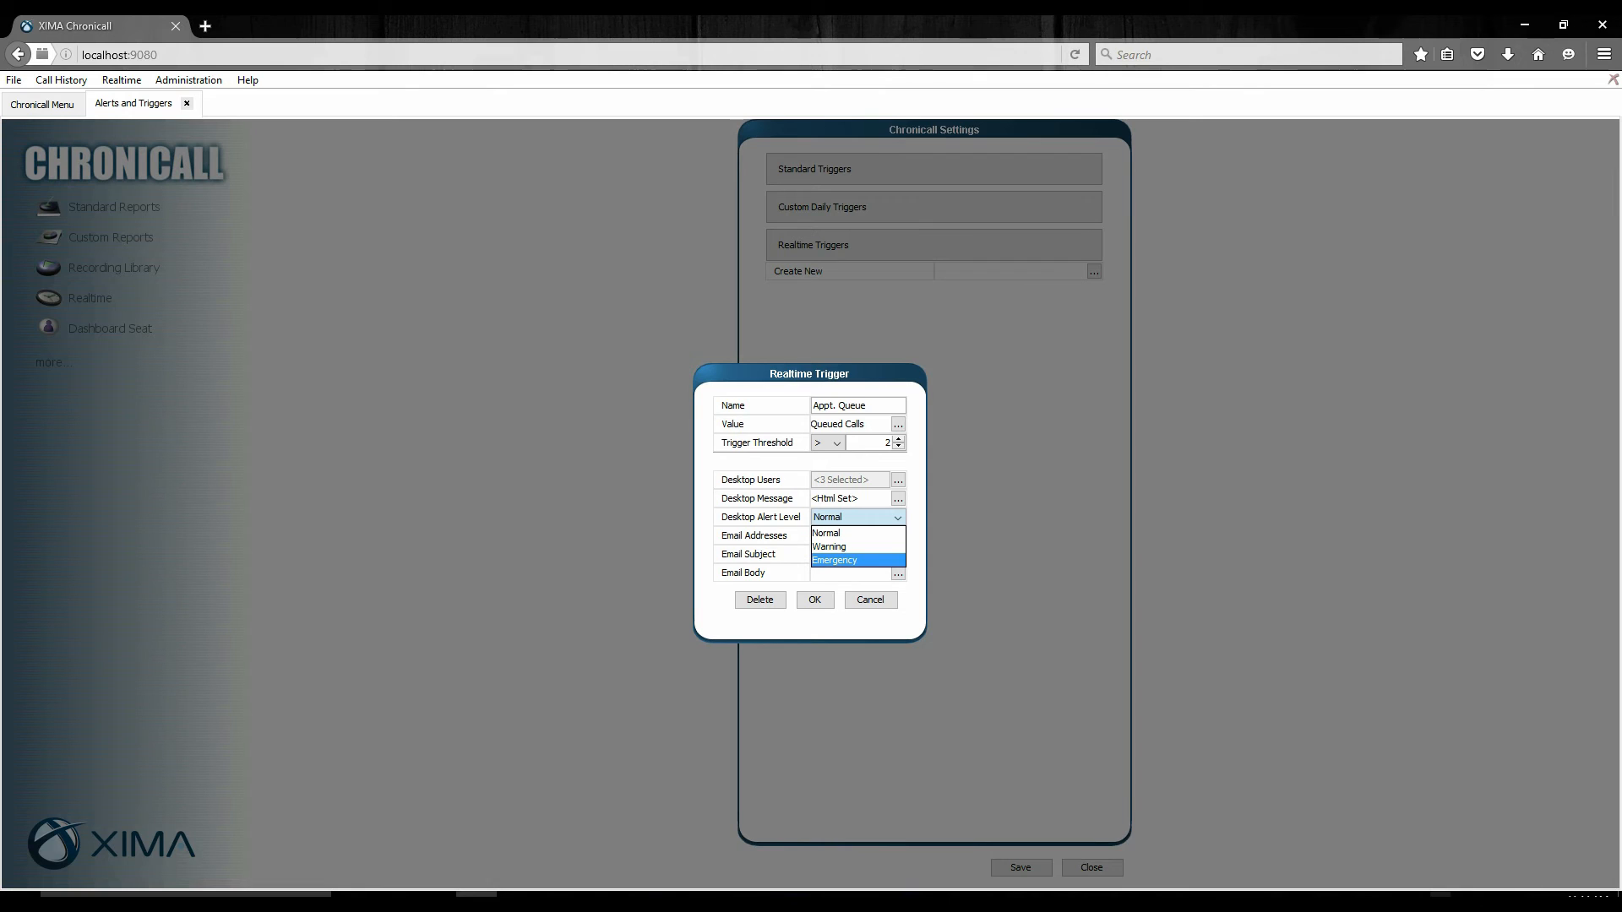
left_click(1440, 900)
right_click(1483, 811)
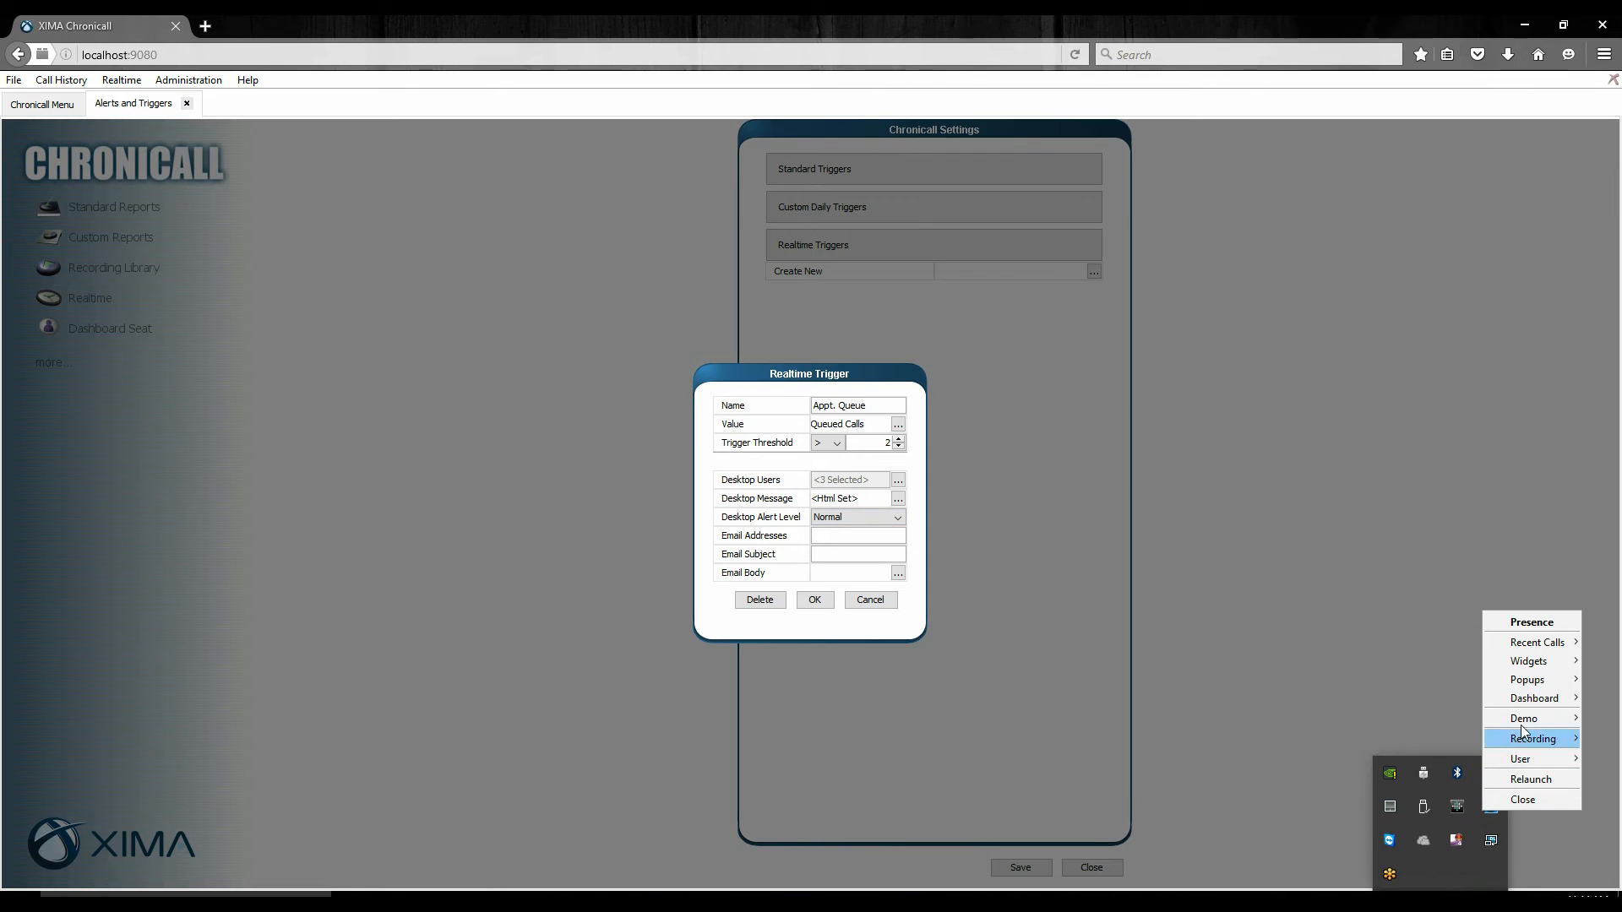
mouse_move(1522, 721)
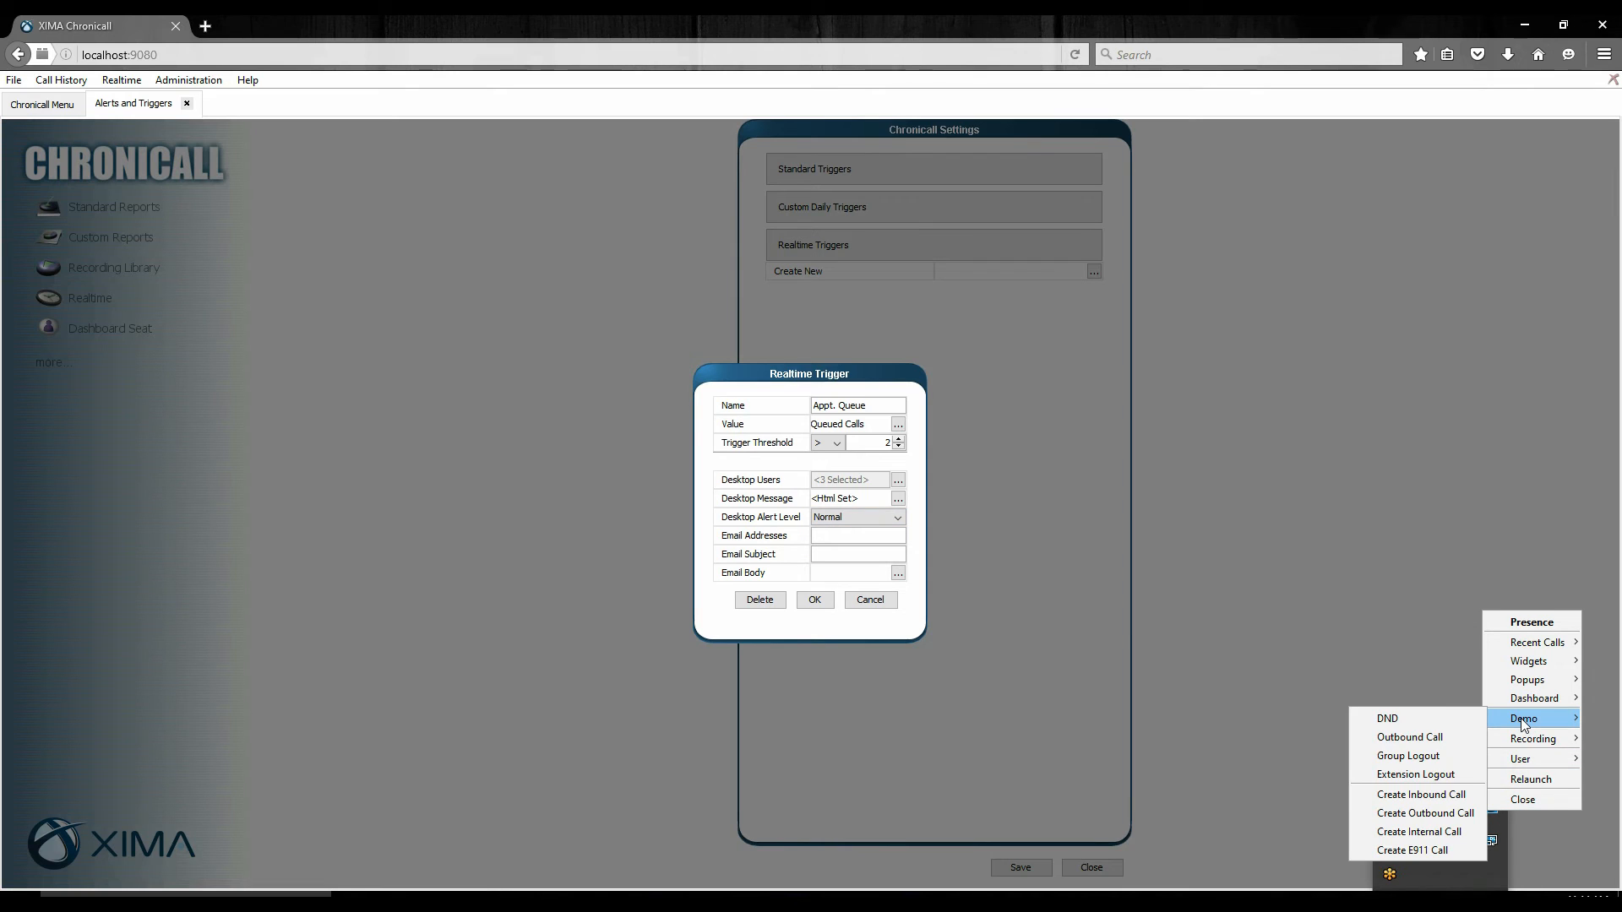
left_click(1416, 837)
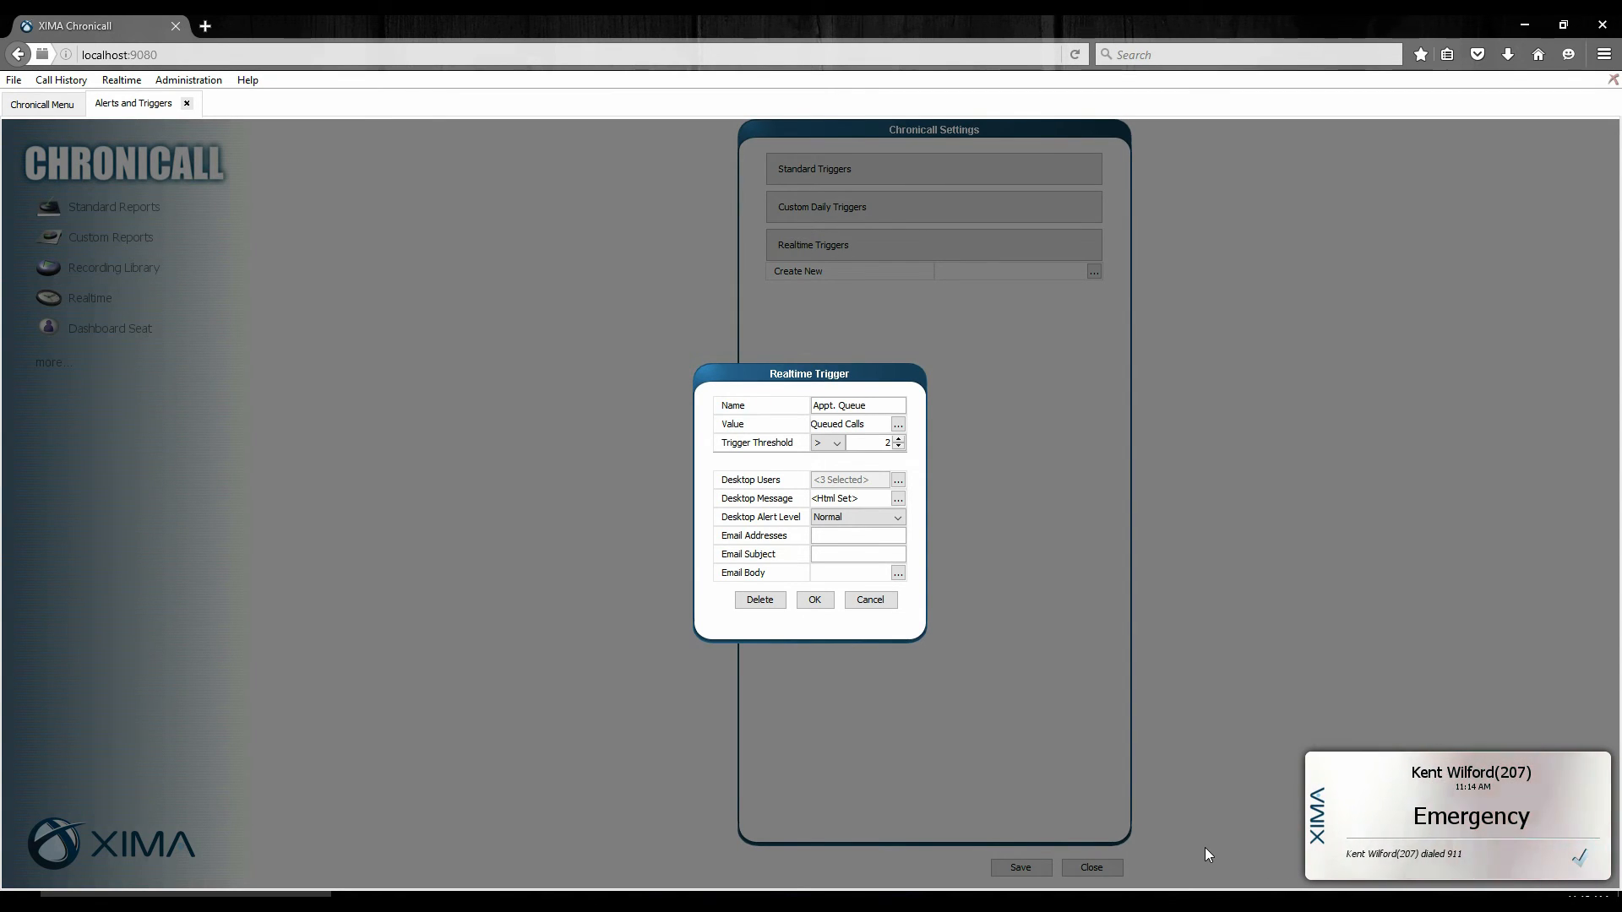
left_click(1579, 866)
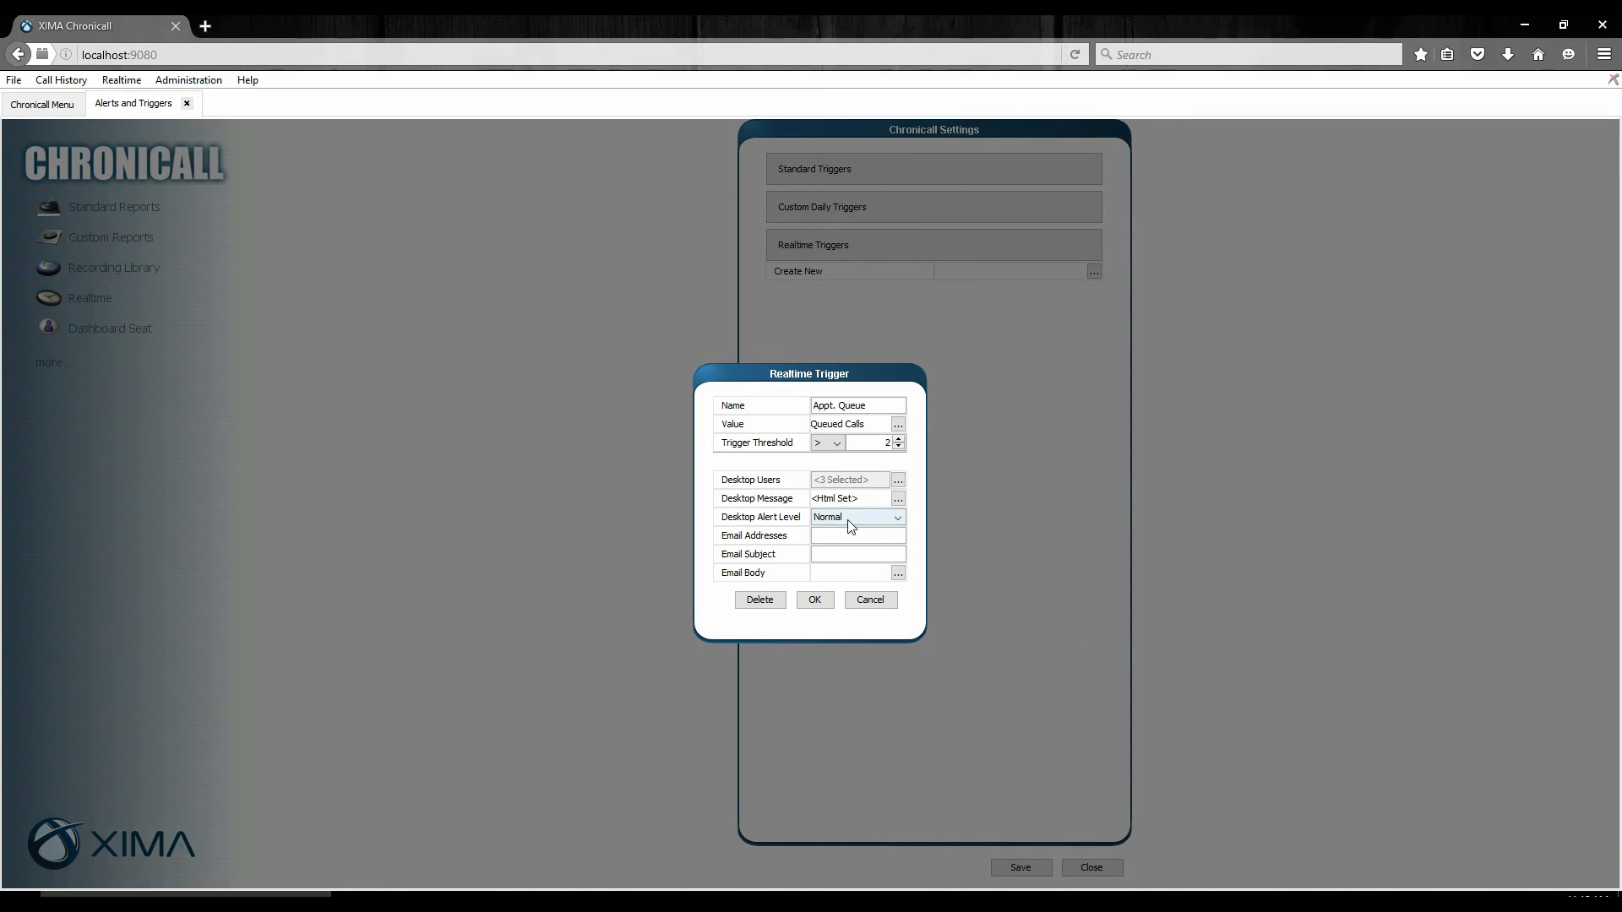
Choose the Normal desktop alert level and enter the recipients' email addresses, separated by a comma.
left_click(850, 518)
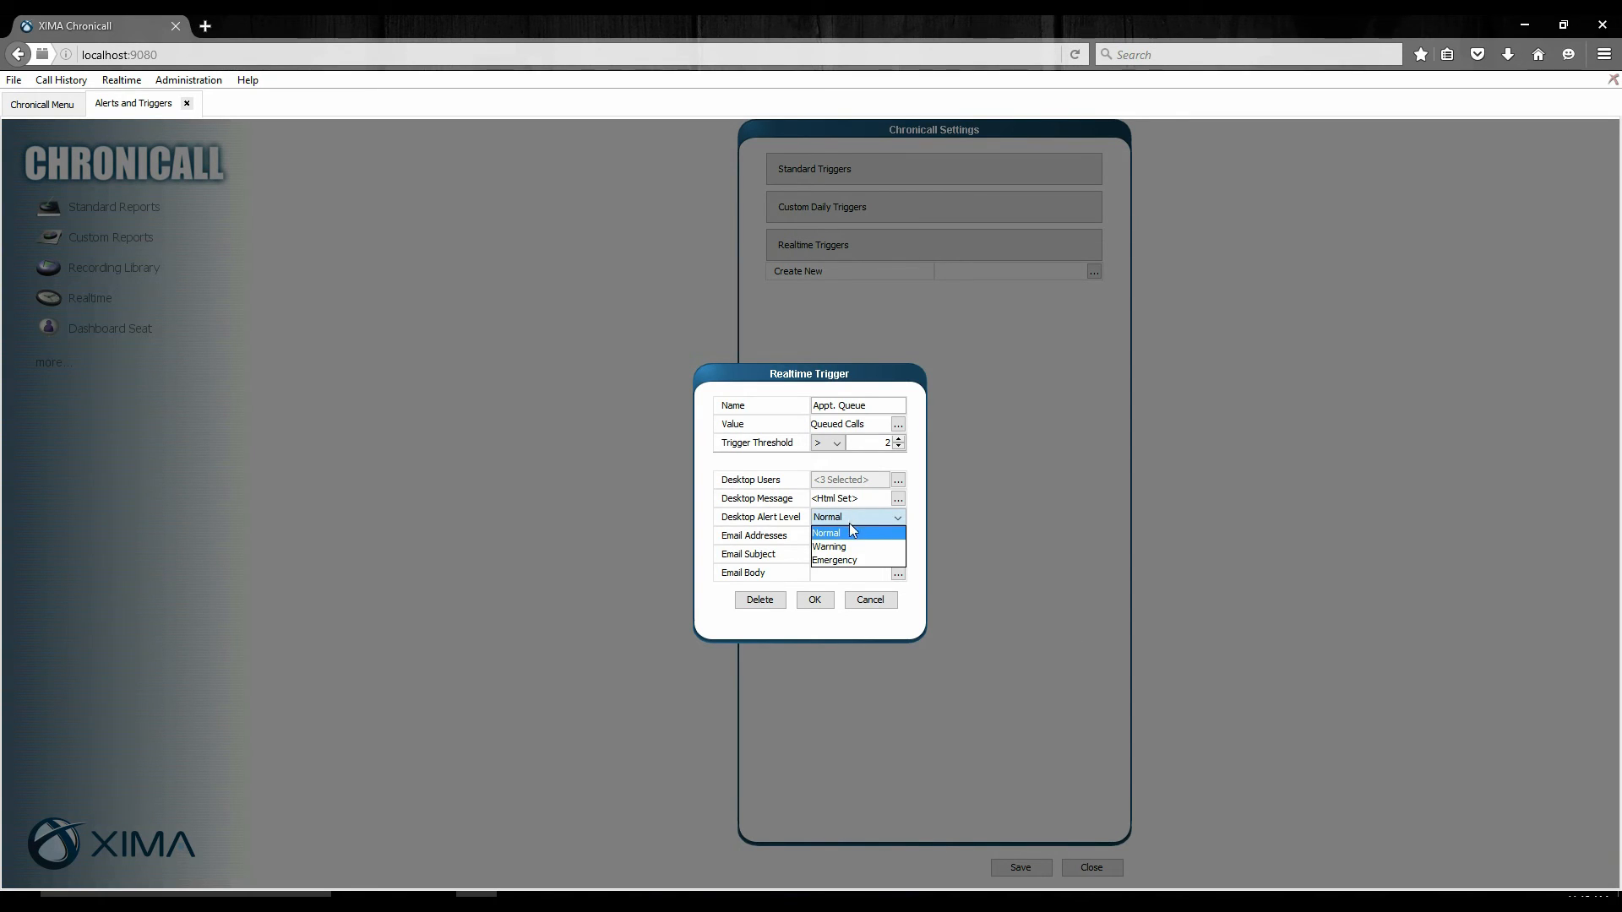
left_click(852, 536)
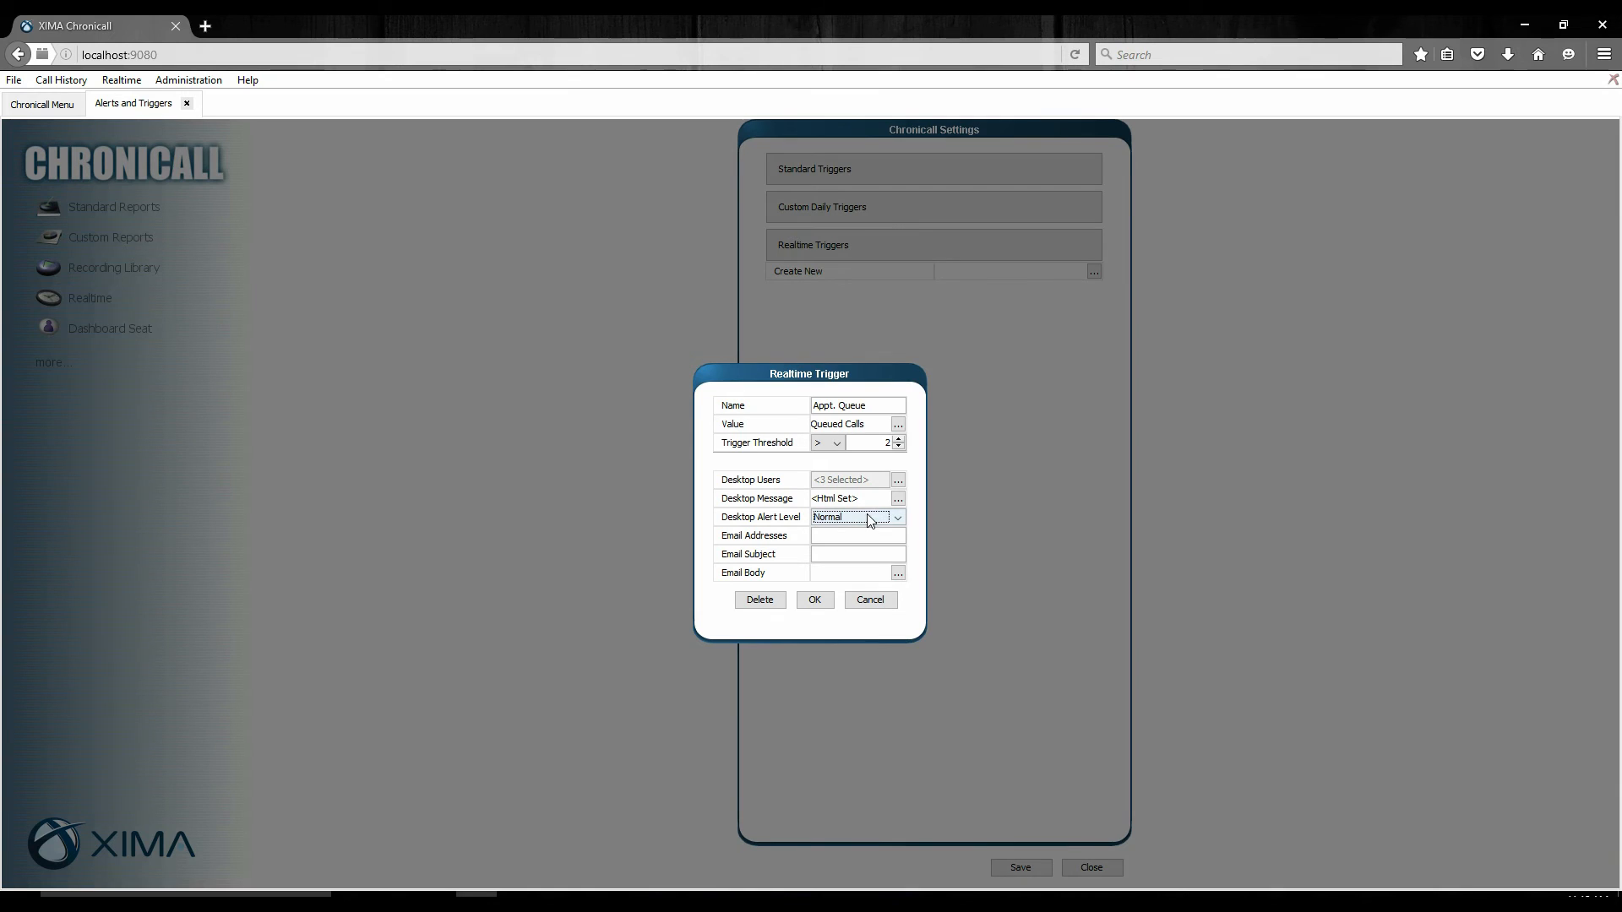
left_click(815, 537)
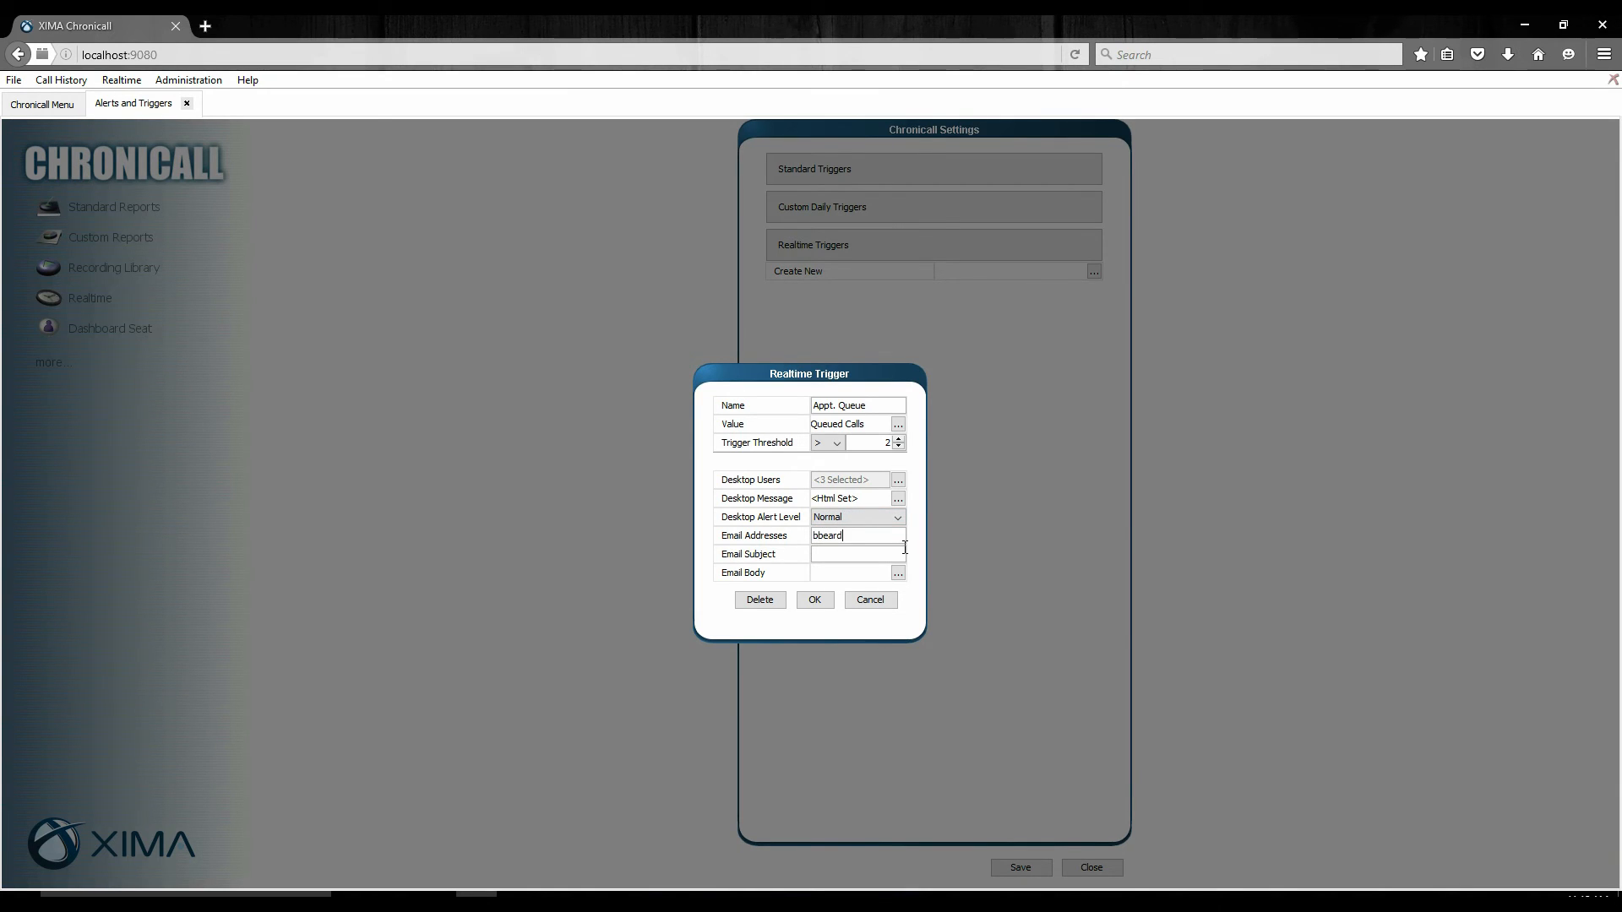
type(",")
type("Calls ")
type("in Queue")
Set the email subject to "Calls in Queue" and the body to "2 calls in queue", and accept the trigger.
left_click(897, 573)
type("2 ca")
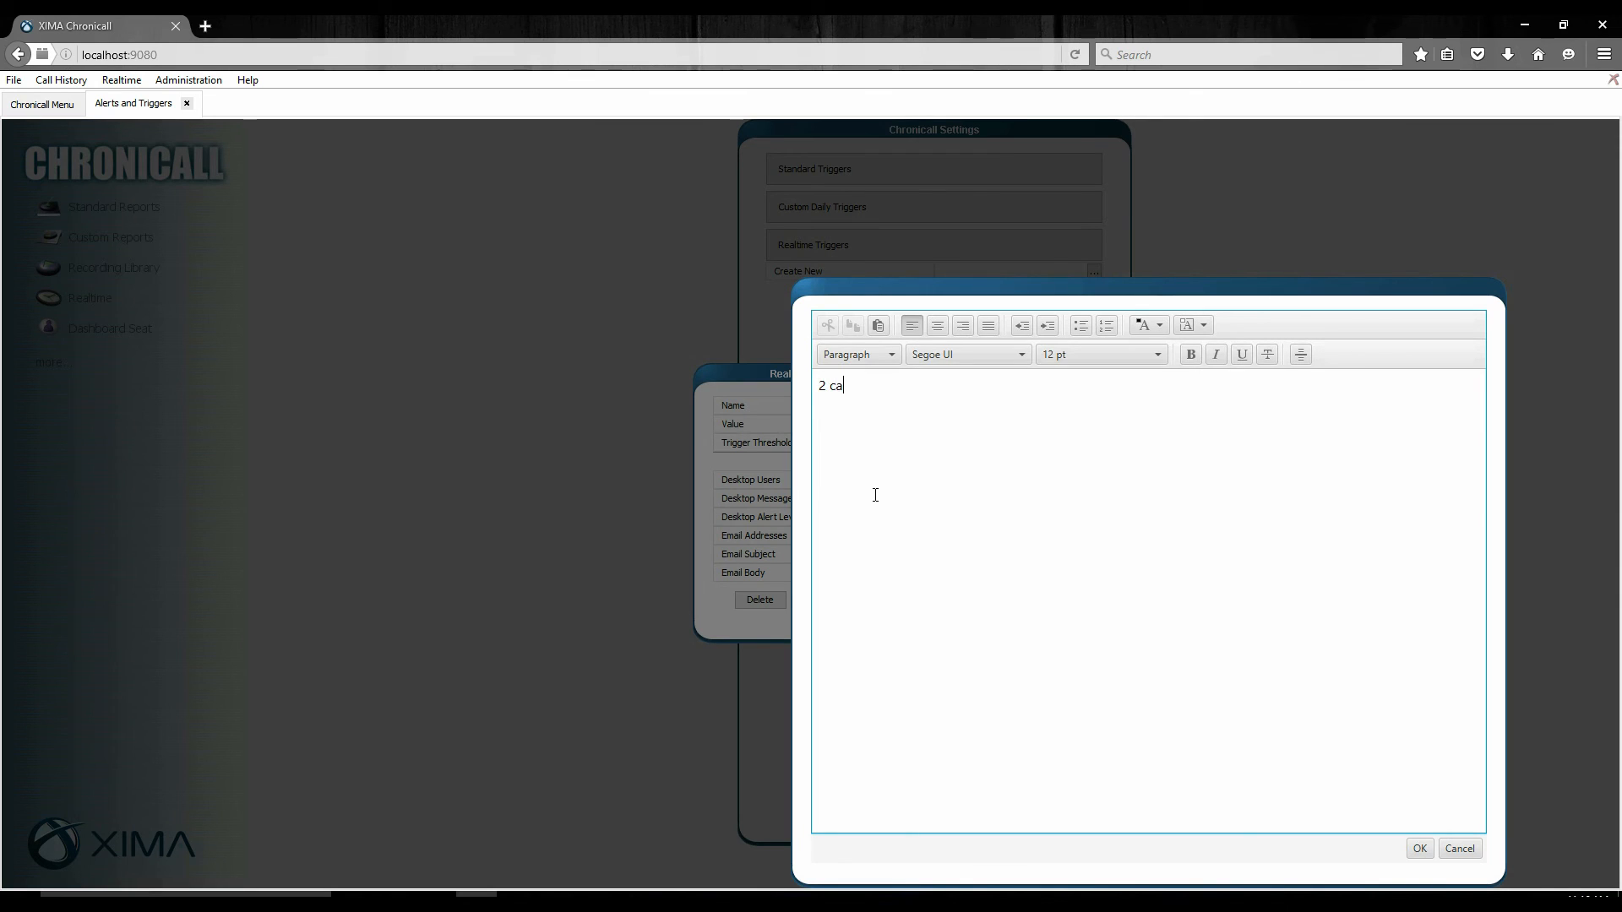
type("lls in queue")
left_click(1417, 848)
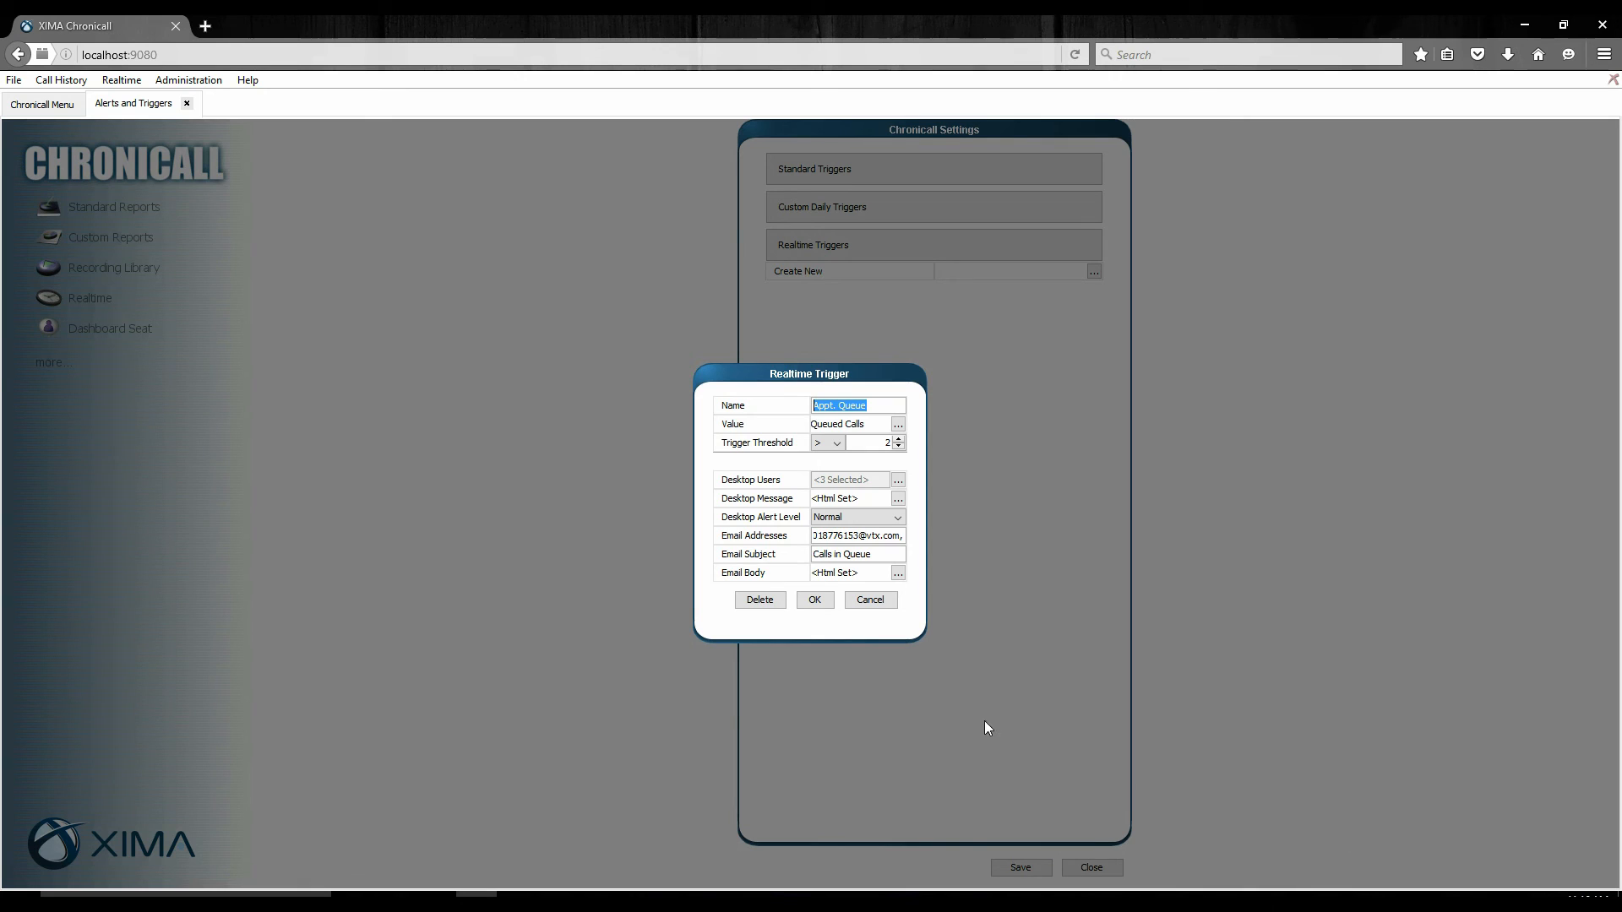
left_click(814, 600)
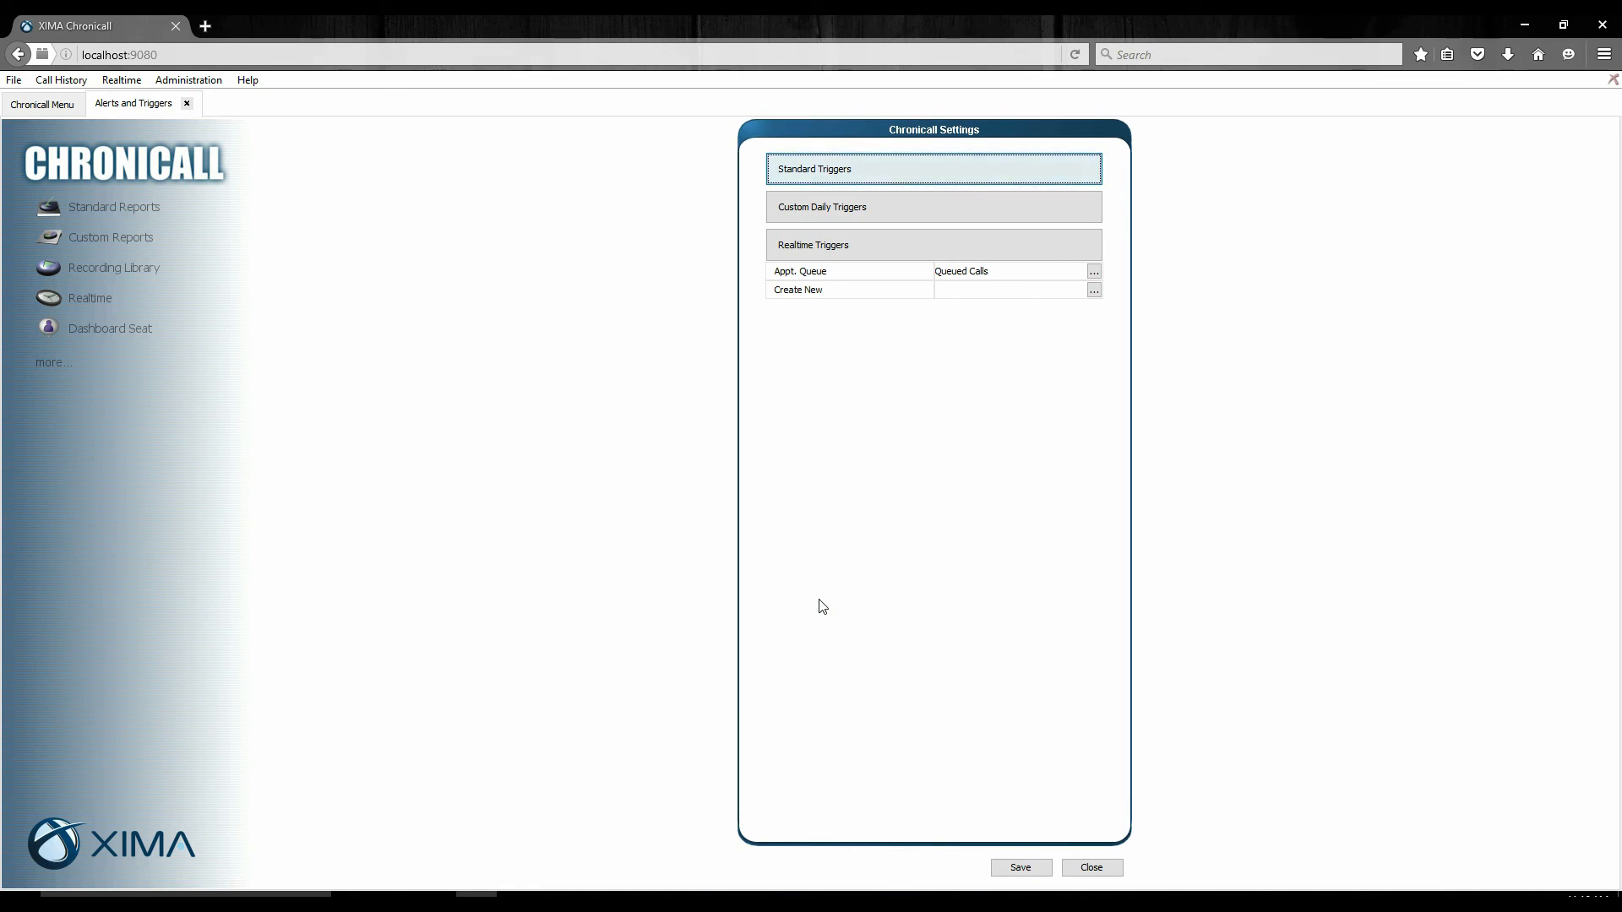
Start a second realtime trigger named "Appt Queue".
left_click(1094, 291)
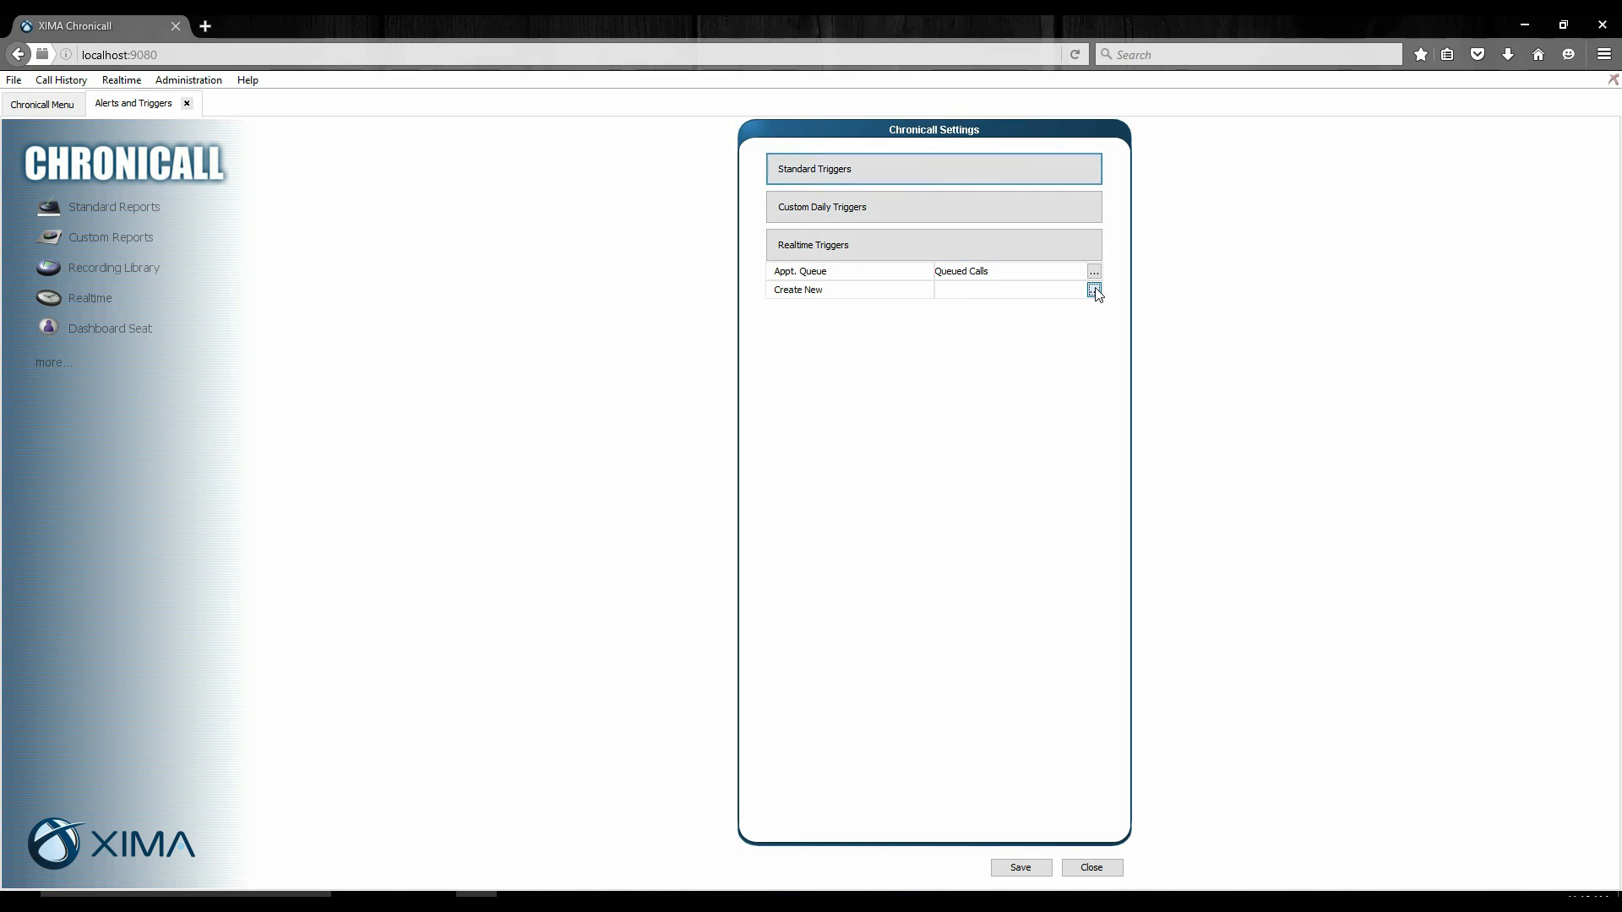
left_click(860, 409)
type("A")
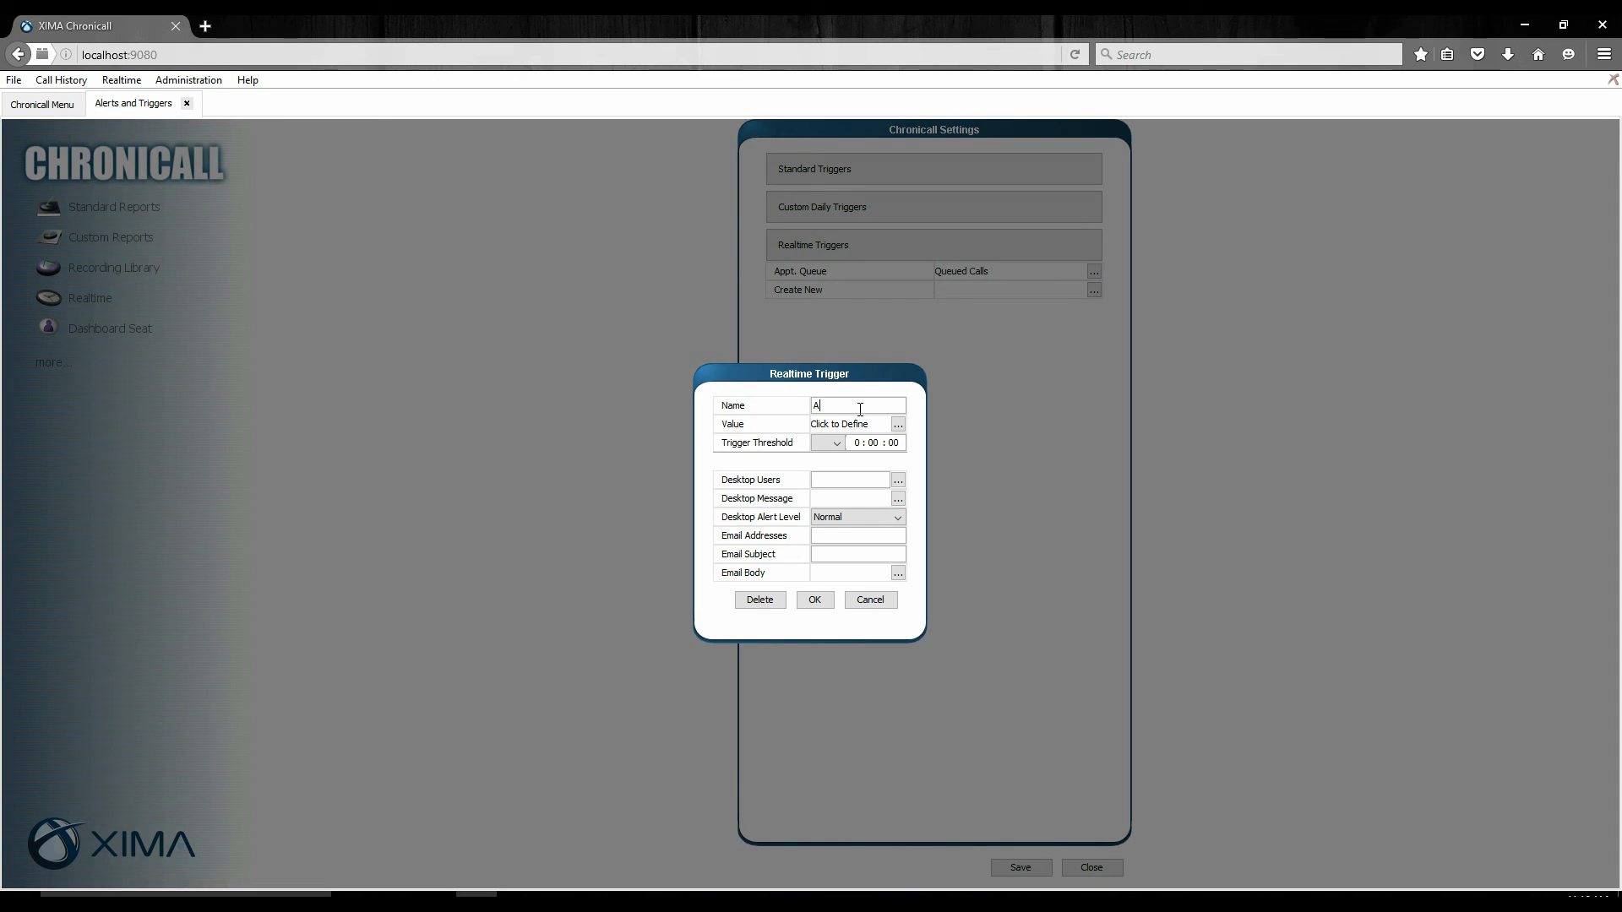
type("ppt Queue")
Define the second trigger's value as the Queued Calls count with the time frame Now.
left_click(898, 424)
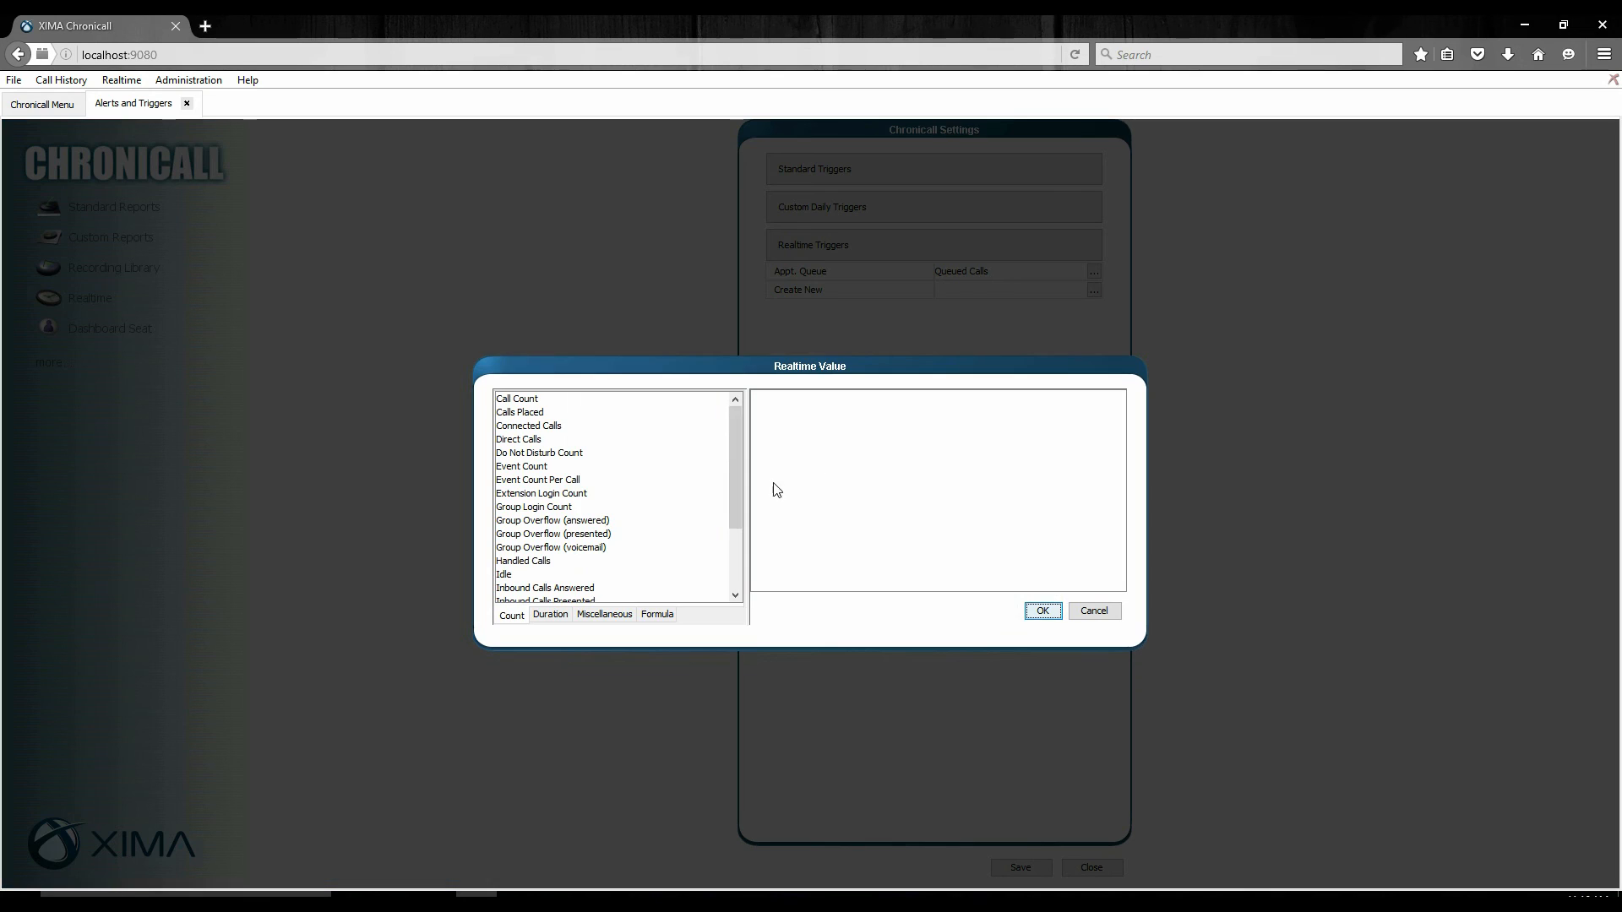
scroll(519, 562, "down", 3)
left_click(522, 582)
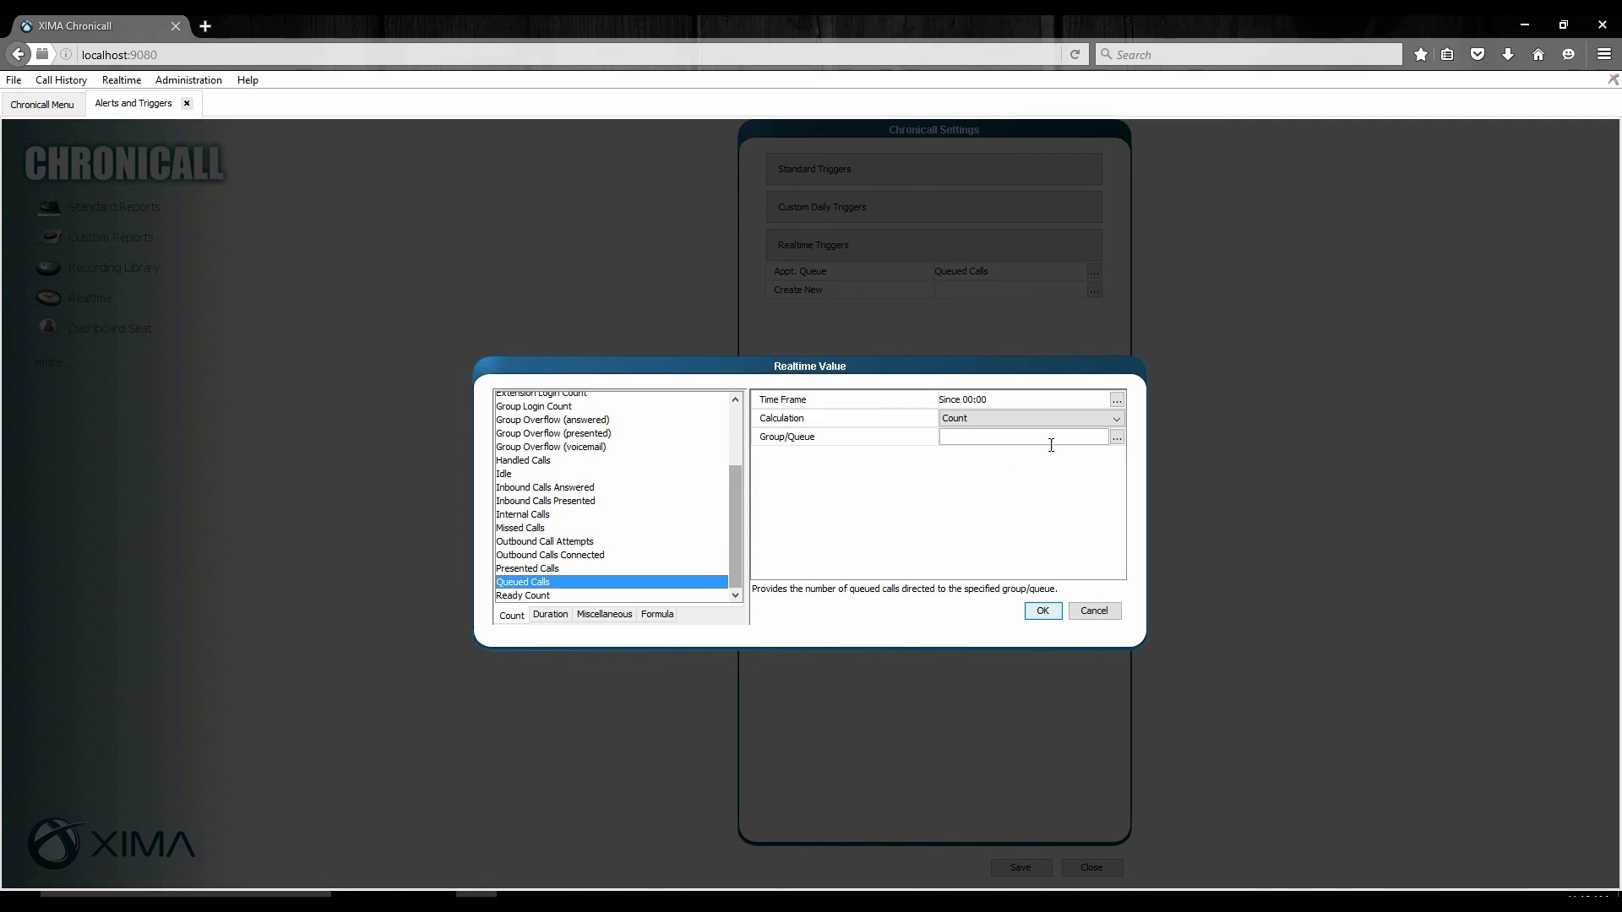
left_click(1116, 402)
left_click(641, 483)
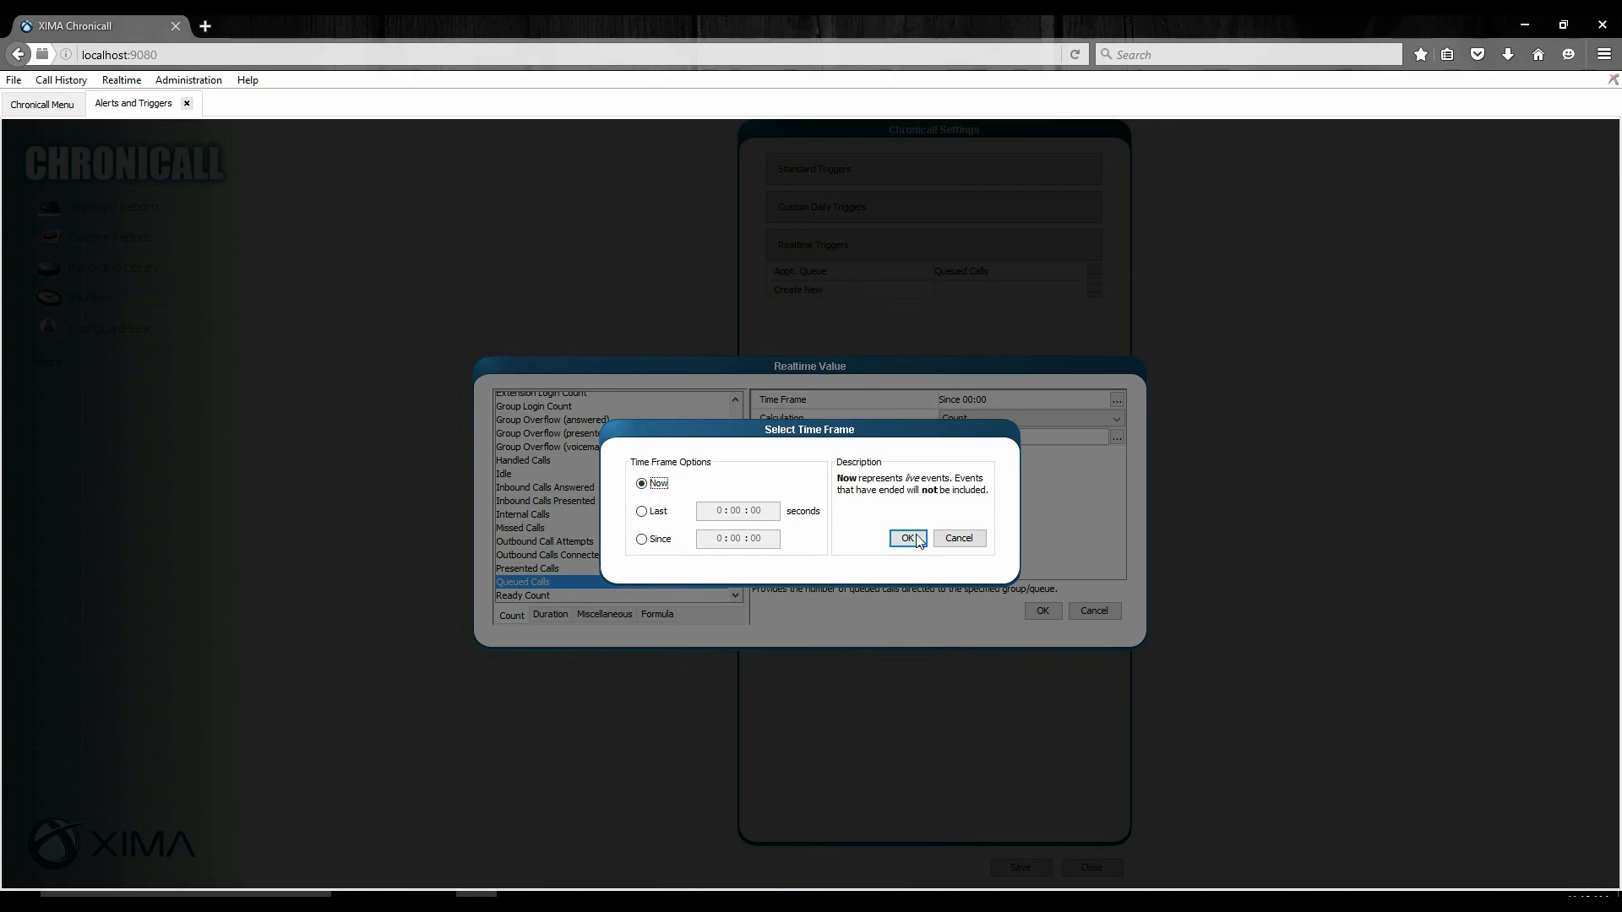
left_click(907, 538)
Assign the Appointments(103) group to the second trigger's Queued Calls value and accept it.
left_click(1116, 436)
left_click(782, 353)
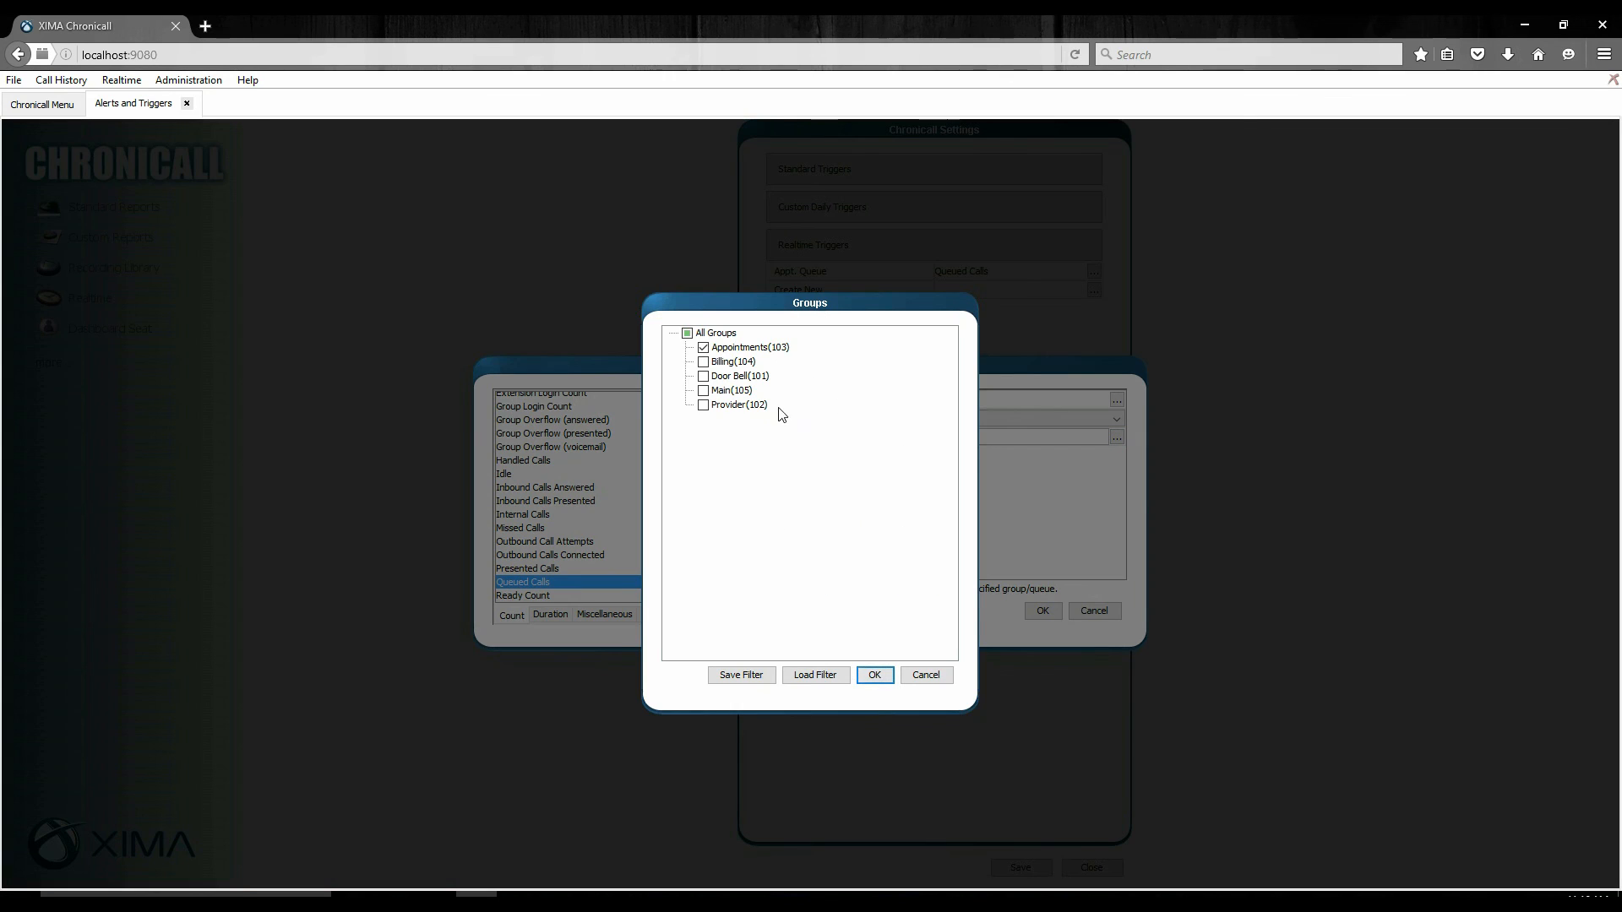
left_click(876, 676)
left_click(1042, 610)
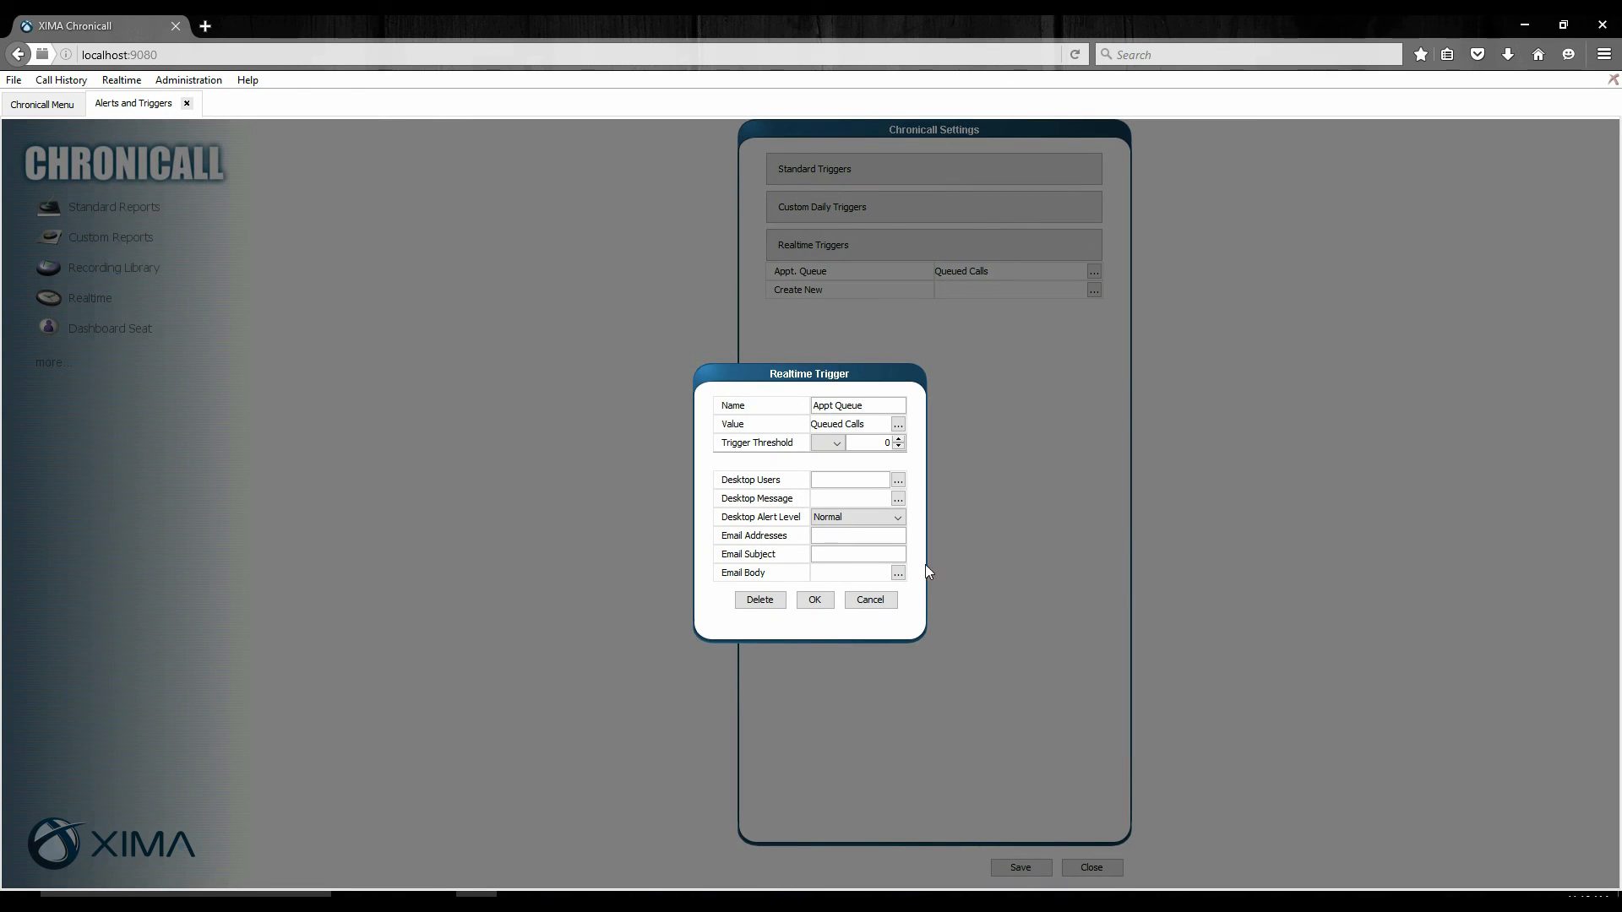
Set the second trigger's threshold to greater than (>) 4 queued calls.
left_click(828, 443)
left_click(817, 472)
left_click(899, 439)
left_click(899, 439)
left_click(899, 439)
Set the second trigger's desktop alert level to Warning and discard the trigger without saving it.
left_click(849, 519)
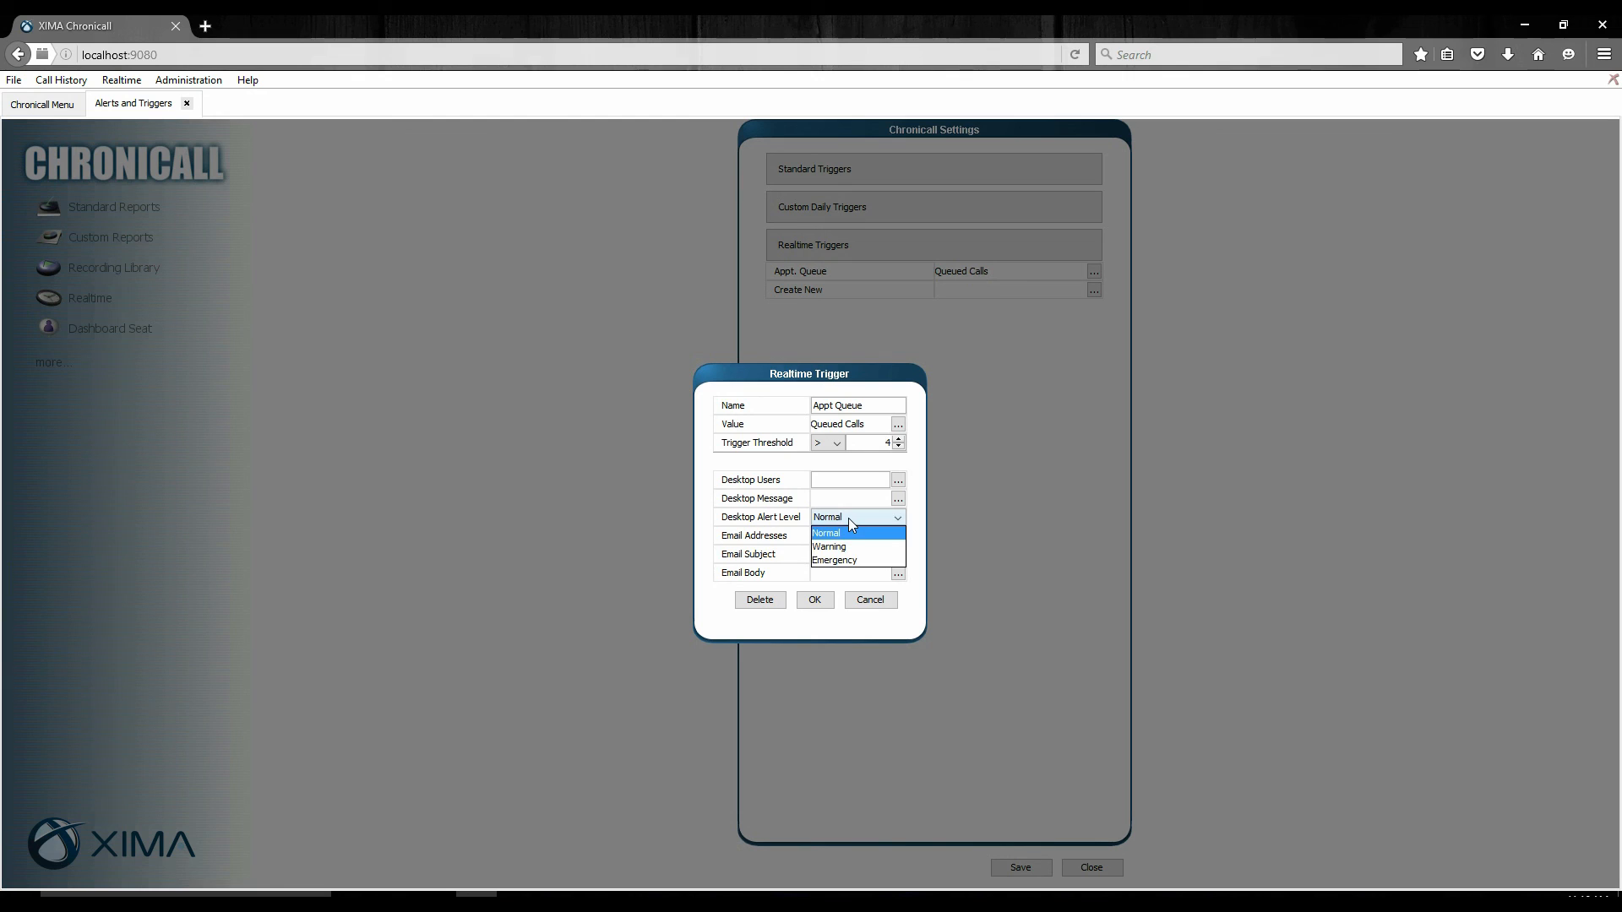
left_click(848, 546)
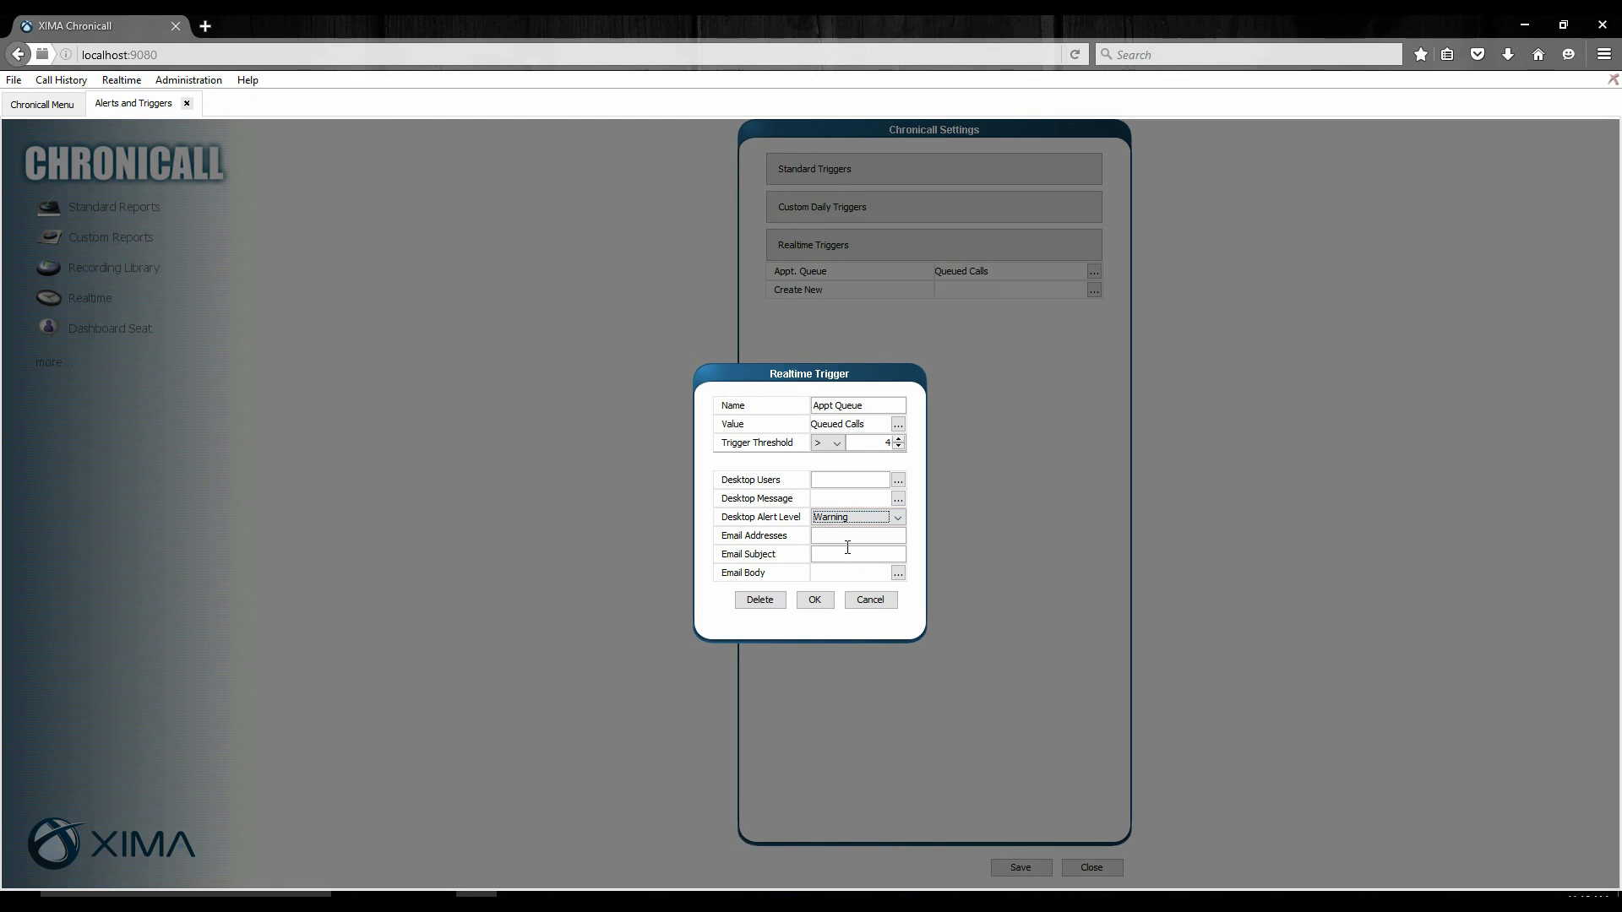
left_click(853, 601)
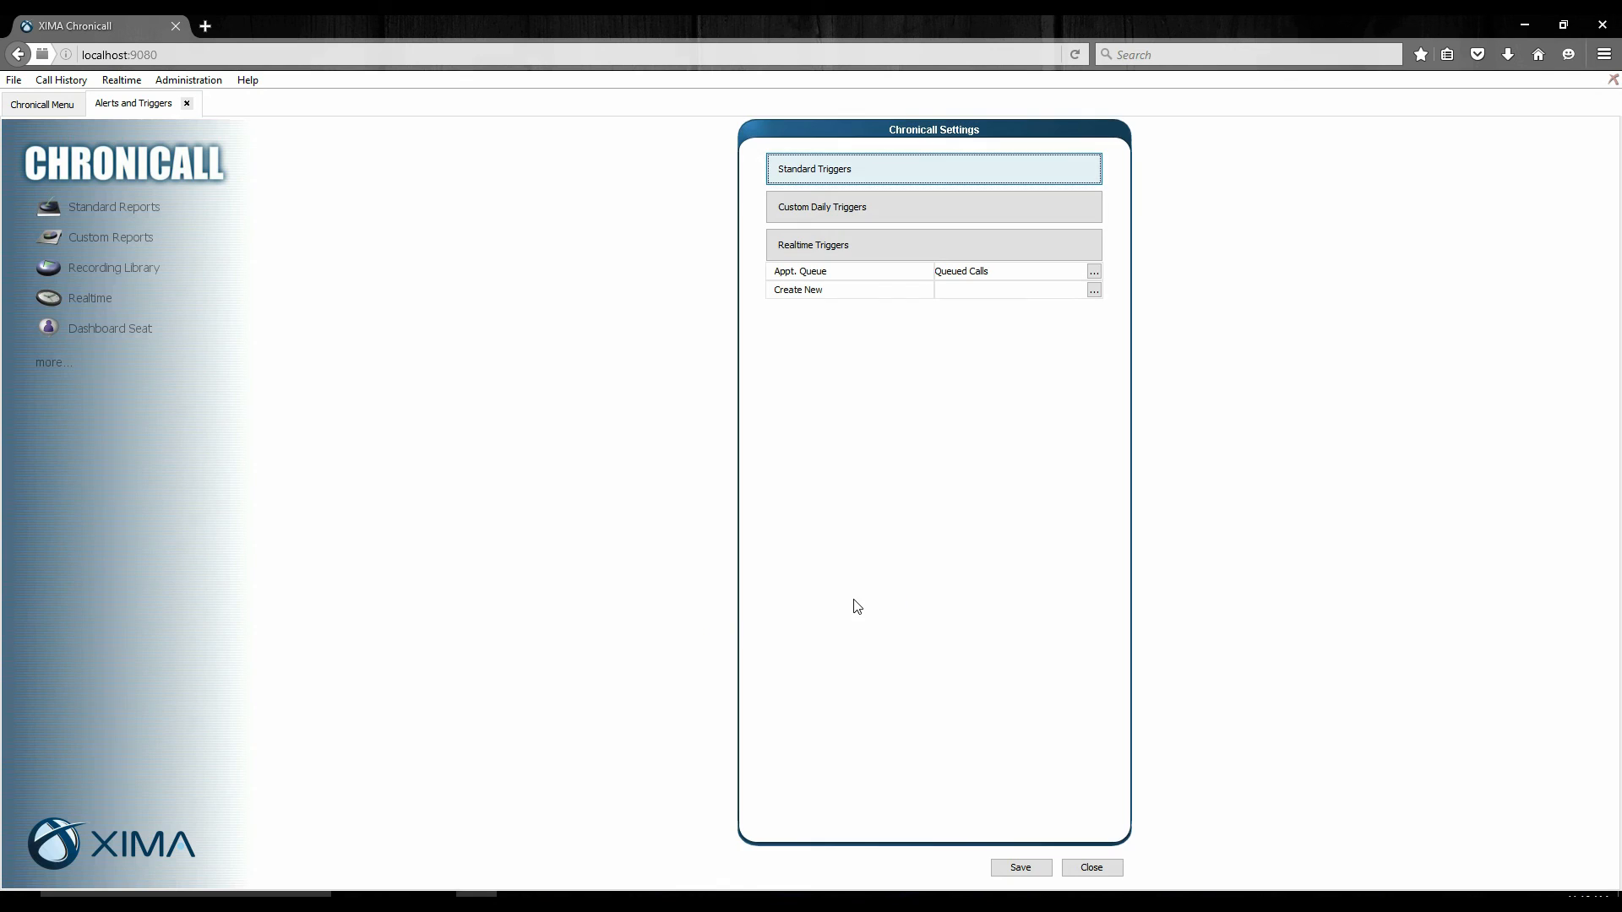